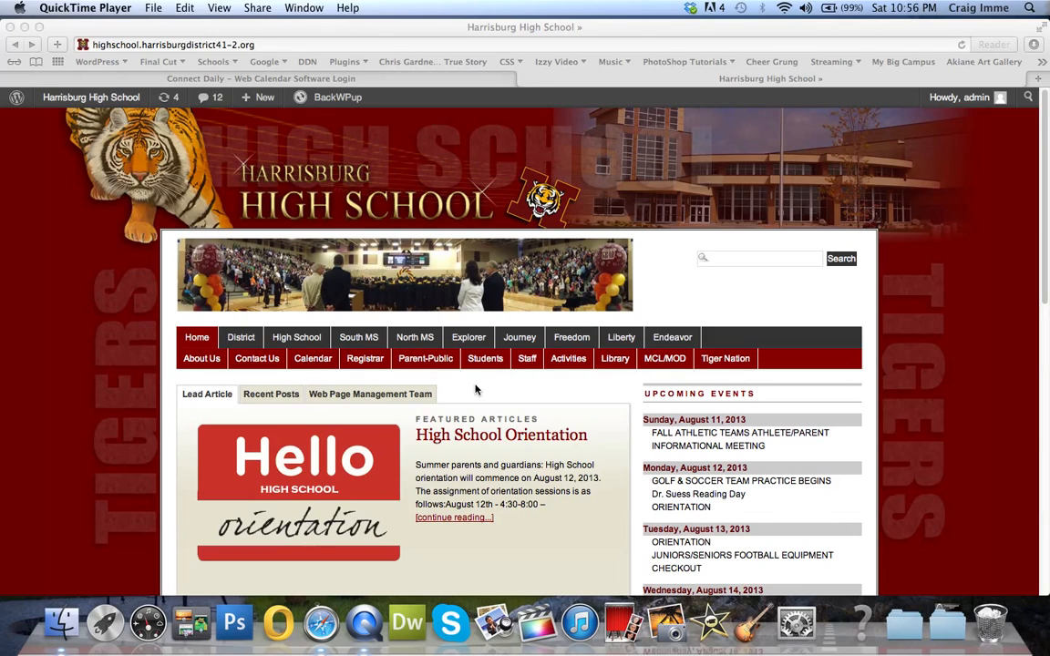
# - From the school site's Calendar menu, open the Activity Calendar showing the High School calendar for August 2013
pyautogui.click(290, 340)
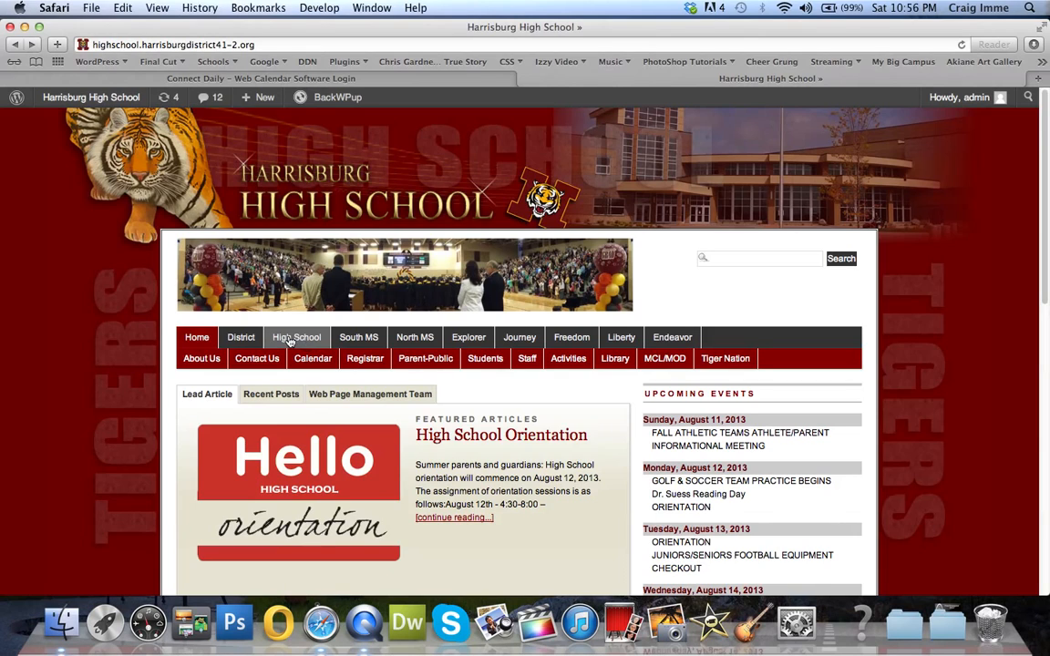
pyautogui.moveTo(304, 359)
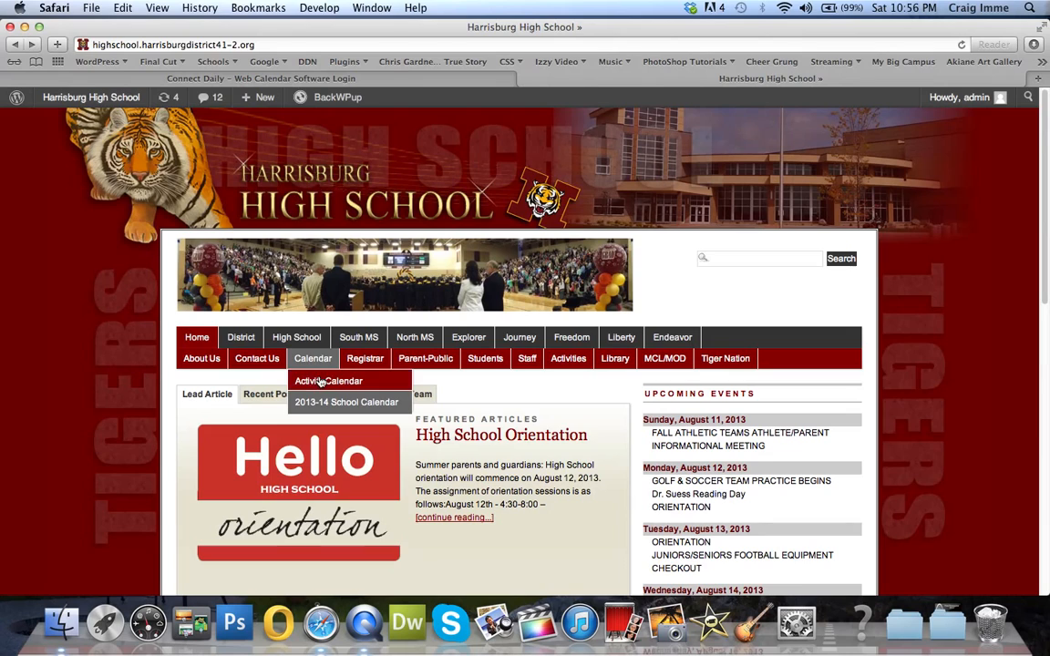
pyautogui.click(321, 382)
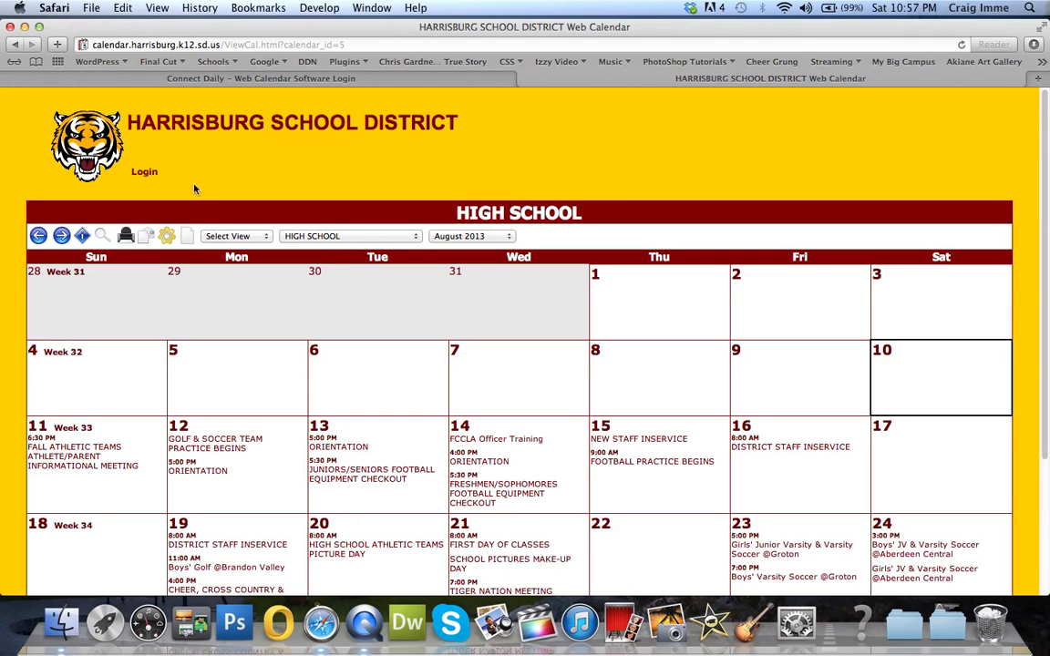
# - Log in to Connect Daily with the administrator's user ID and password
pyautogui.click(145, 173)
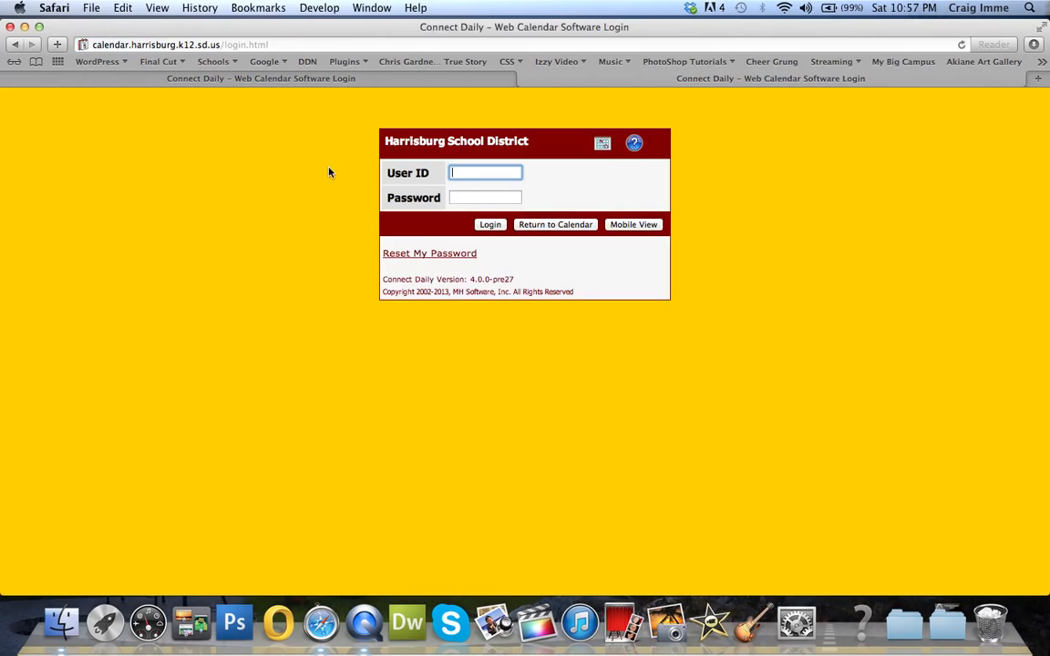
pyautogui.write('CraigI')
pyautogui.press('Tab')
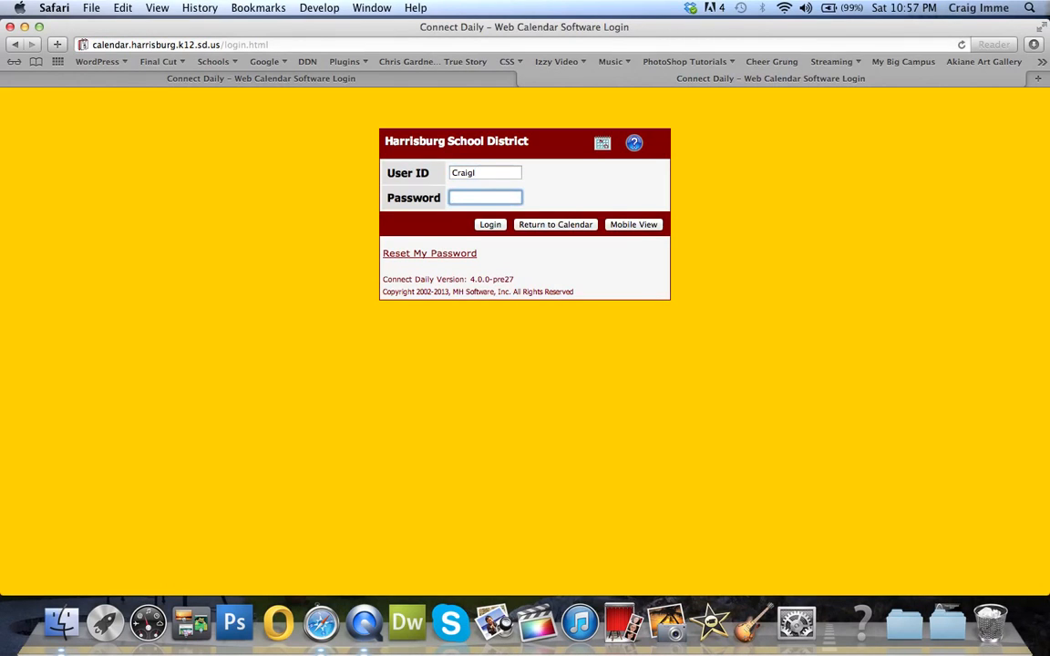
pyautogui.write('••••••')
pyautogui.press('Return')
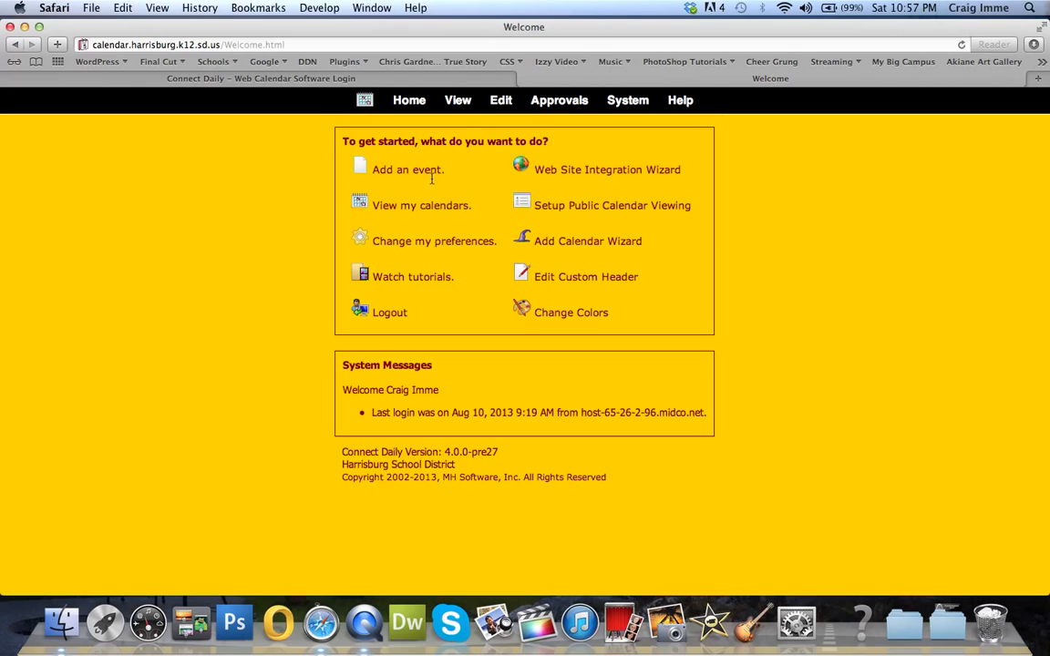
# - Show the High School calendar for August, open the August 11 day view and start a new event
pyautogui.click(457, 104)
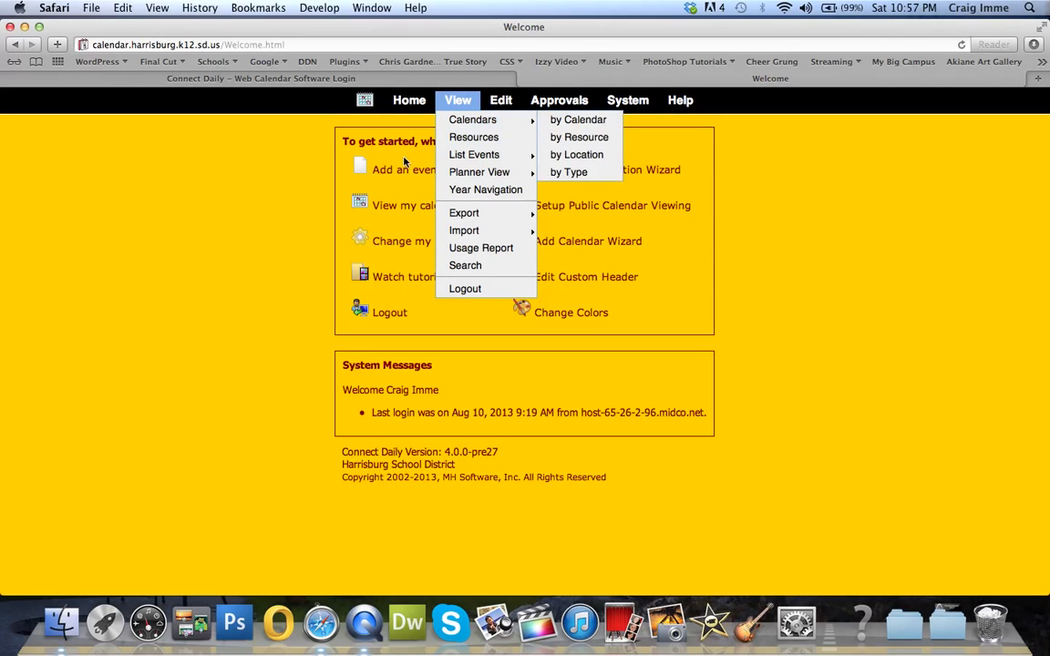
pyautogui.click(289, 209)
pyautogui.click(404, 206)
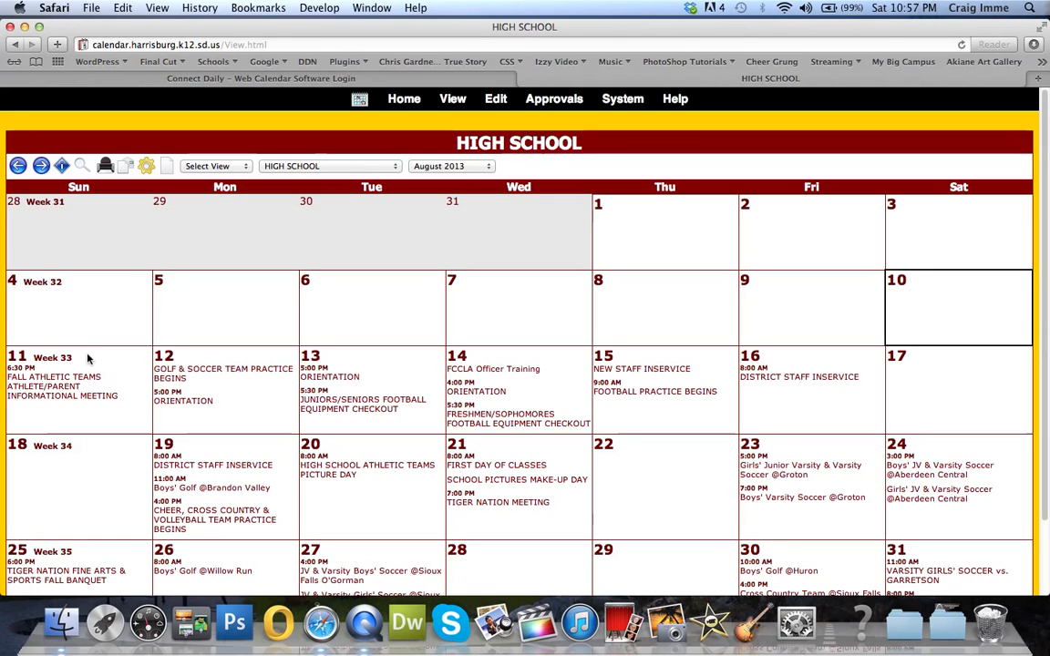
pyautogui.click(19, 357)
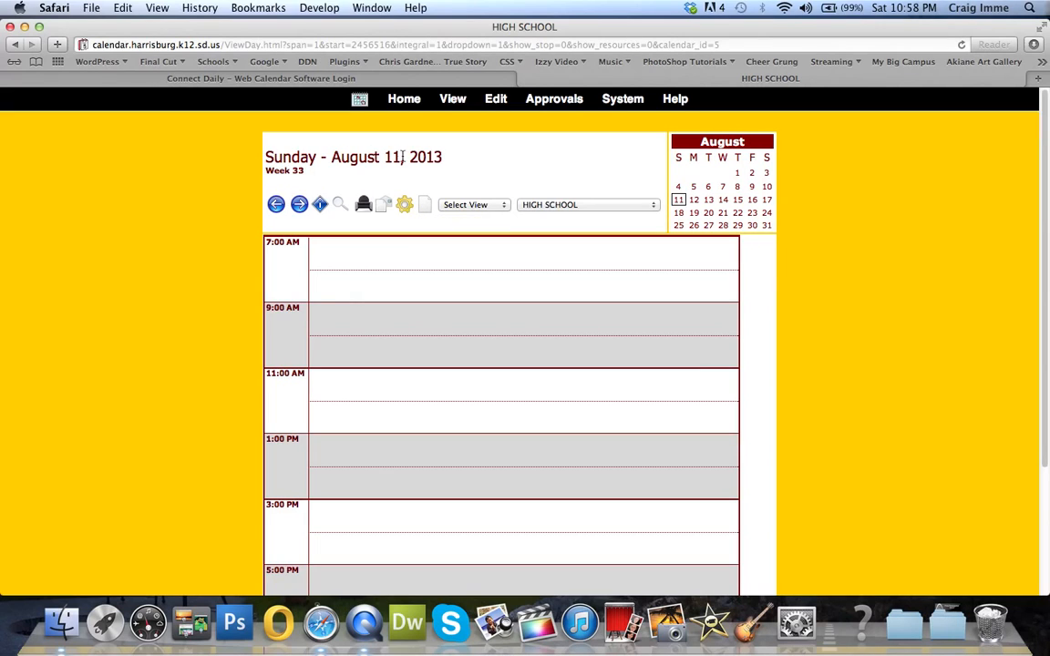
pyautogui.click(425, 204)
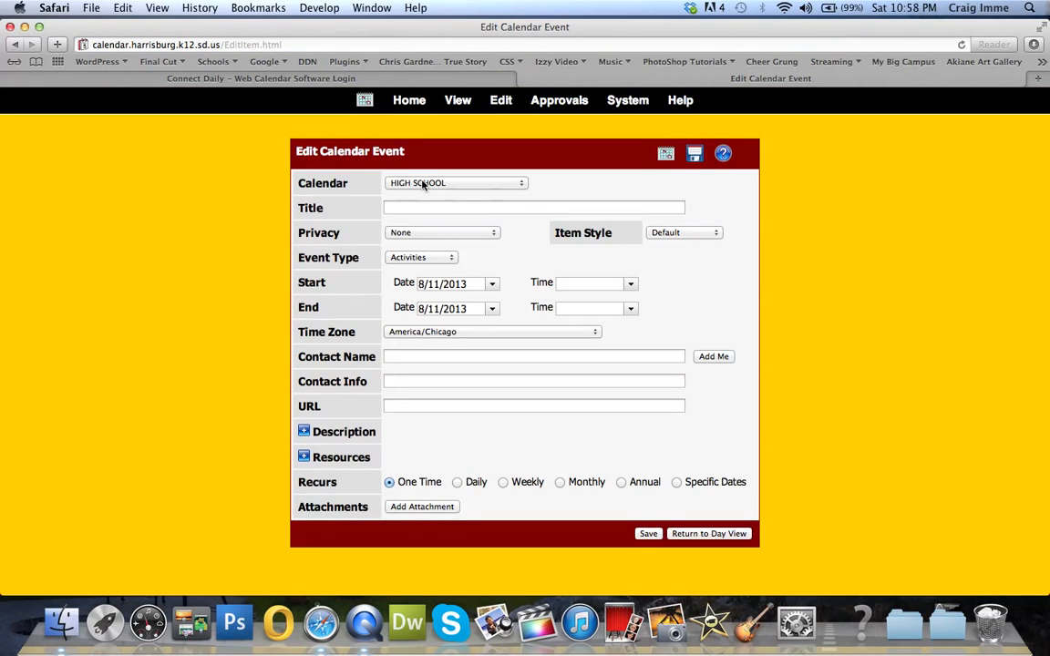
# - Title the event 'Dr. Seuss Reading Day' and set it to run 10:00 AM to 12:00 PM
pyautogui.click(419, 208)
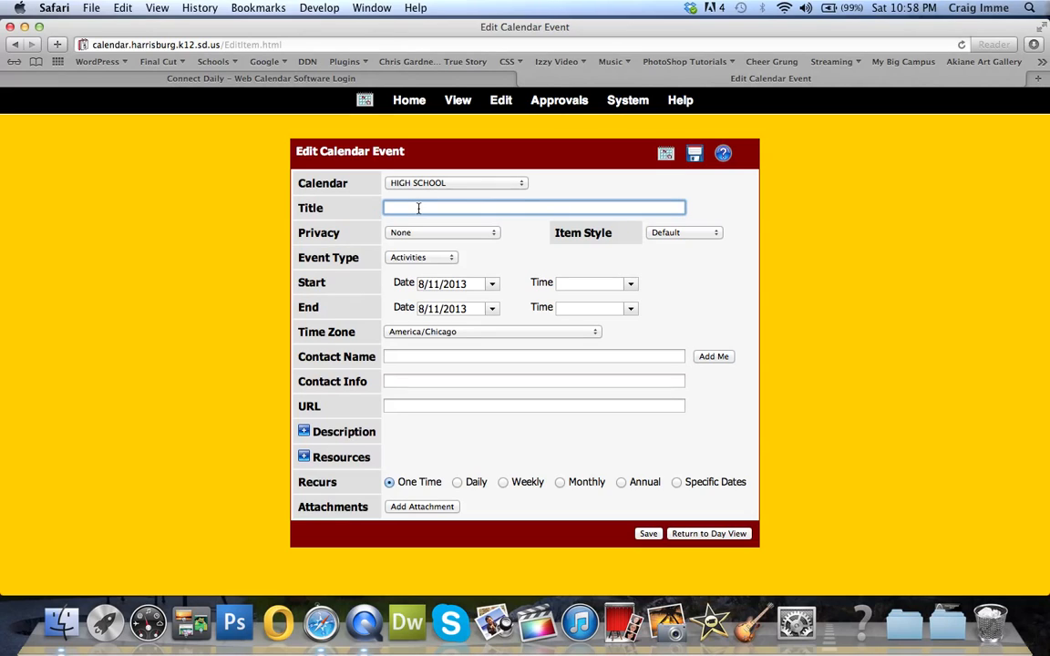
pyautogui.write('Dr. Seuss Reading Day')
pyautogui.click(630, 284)
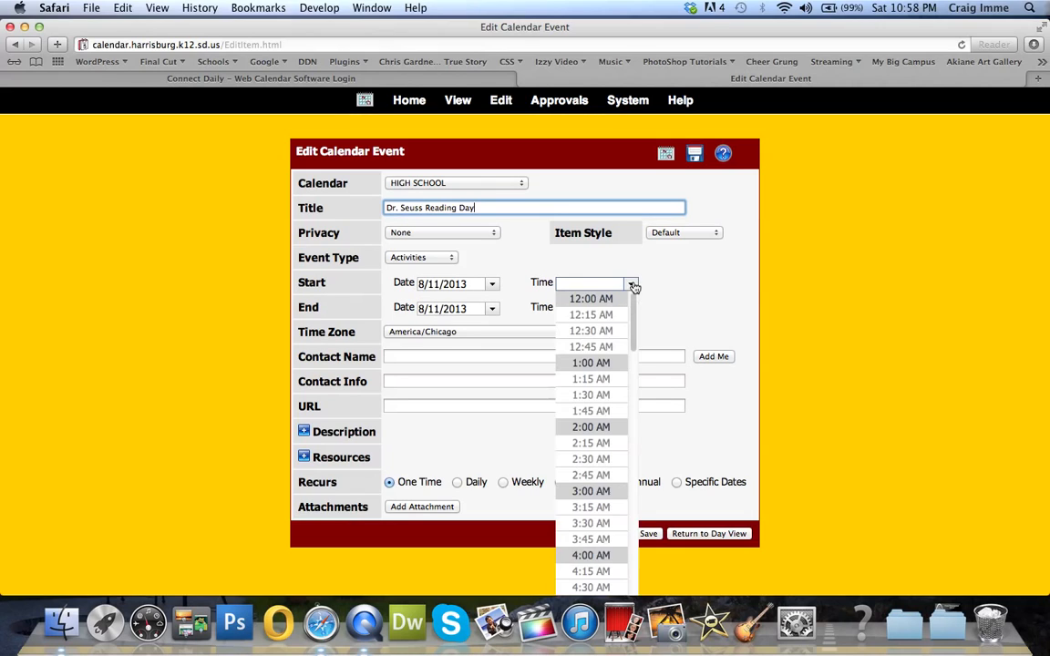
pyautogui.scroll(-10, 619, 360)
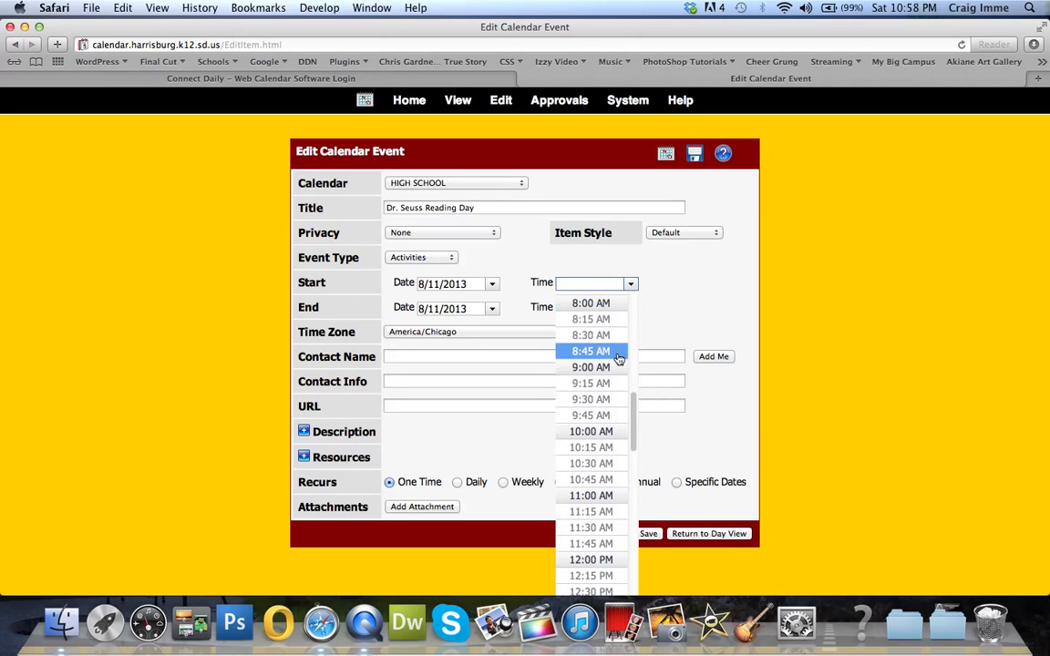
pyautogui.click(589, 432)
pyautogui.click(630, 308)
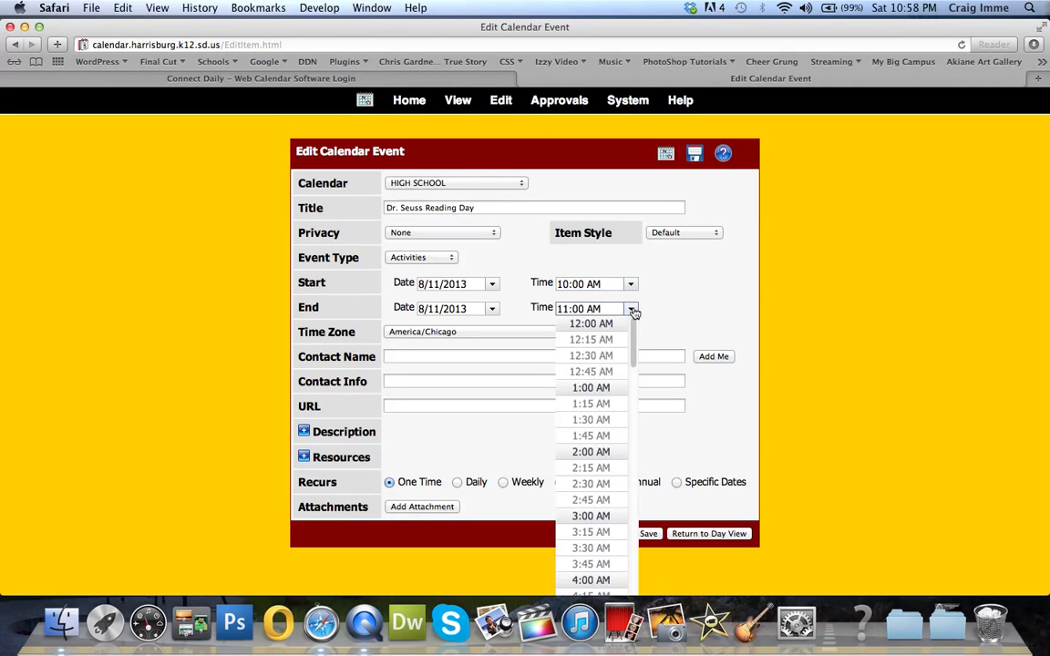
pyautogui.scroll(-11, 606, 389)
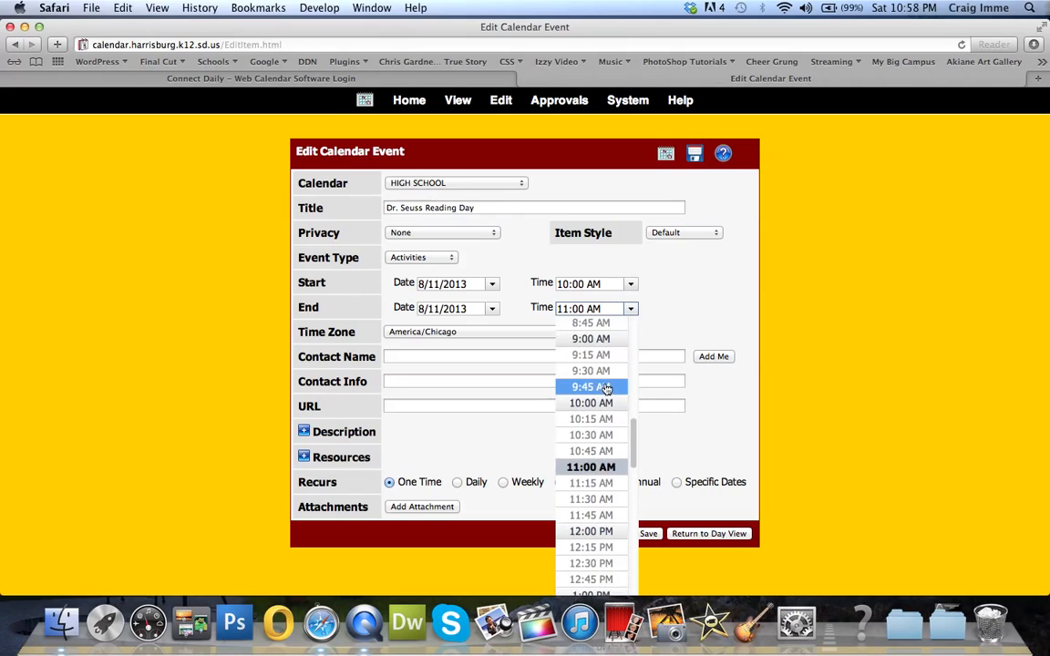
pyautogui.click(588, 532)
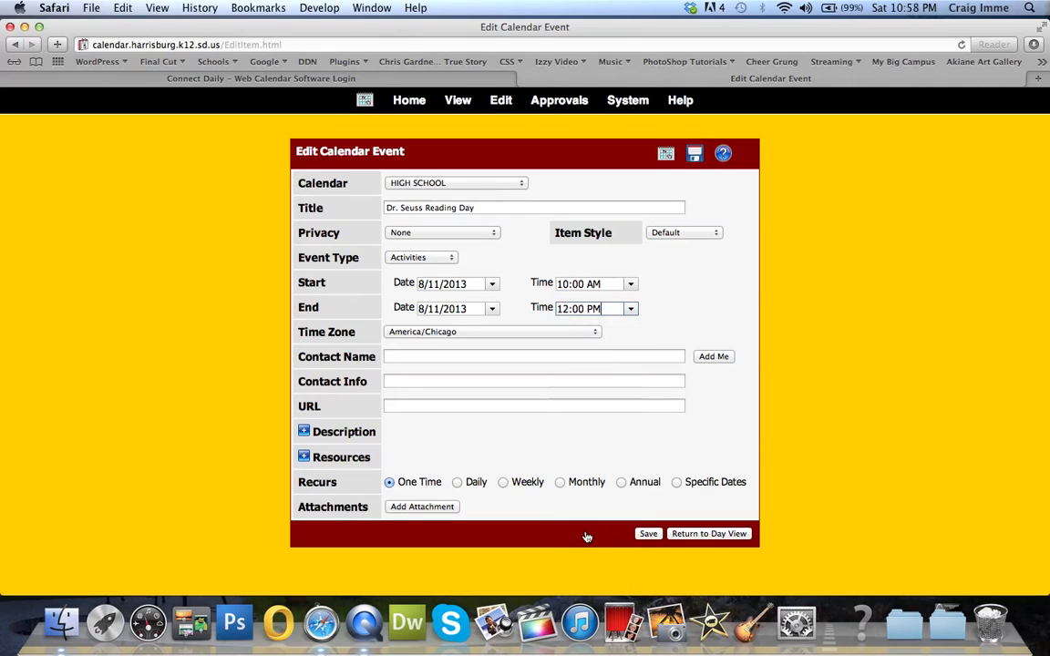
# - Enter the contact's name, 'Phone #' as contact info and the district URL, then expand Description
pyautogui.click(424, 358)
pyautogui.write('Cra')
pyautogui.press('BackSpace')
pyautogui.press('BackSpace')
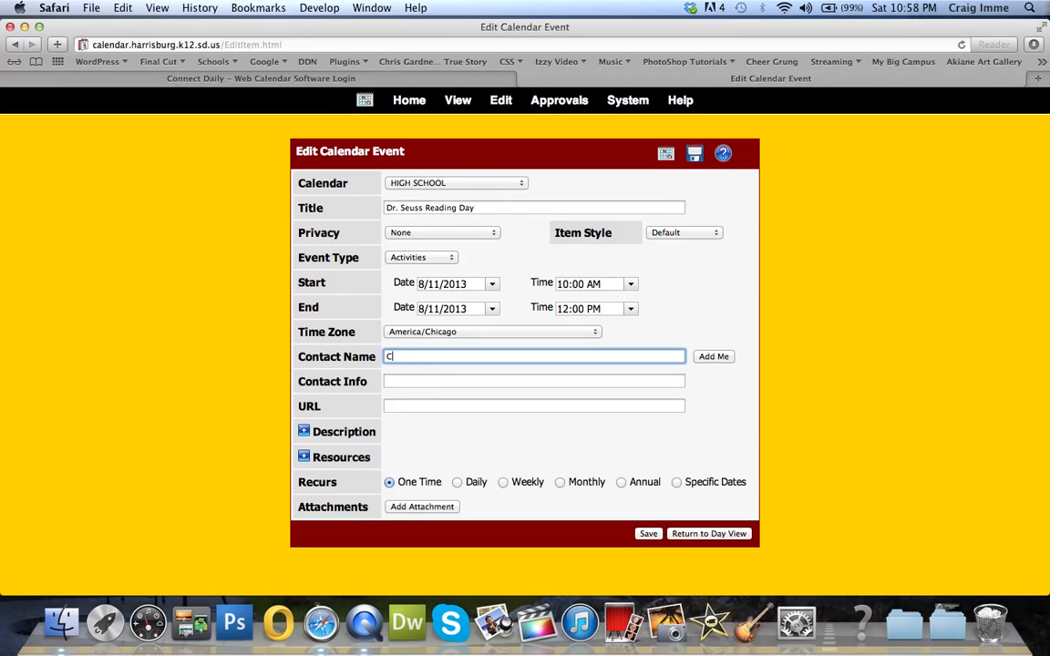
pyautogui.write('raig Imme')
pyautogui.press('Tab')
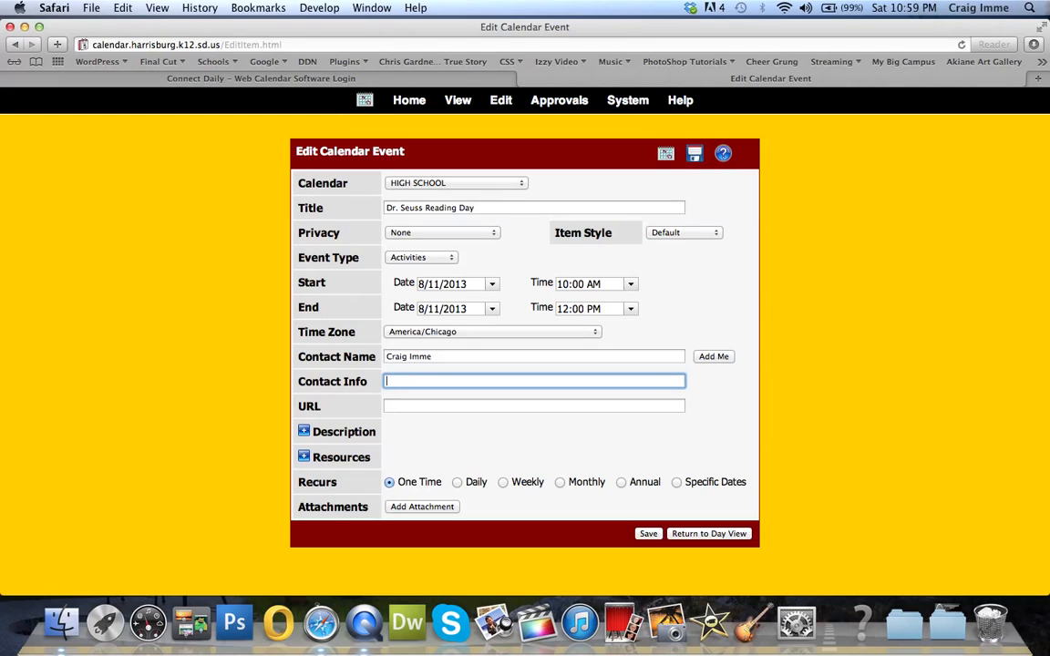
pyautogui.write('Ph')
pyautogui.press('Down')
pyautogui.press('Return')
pyautogui.press('Tab')
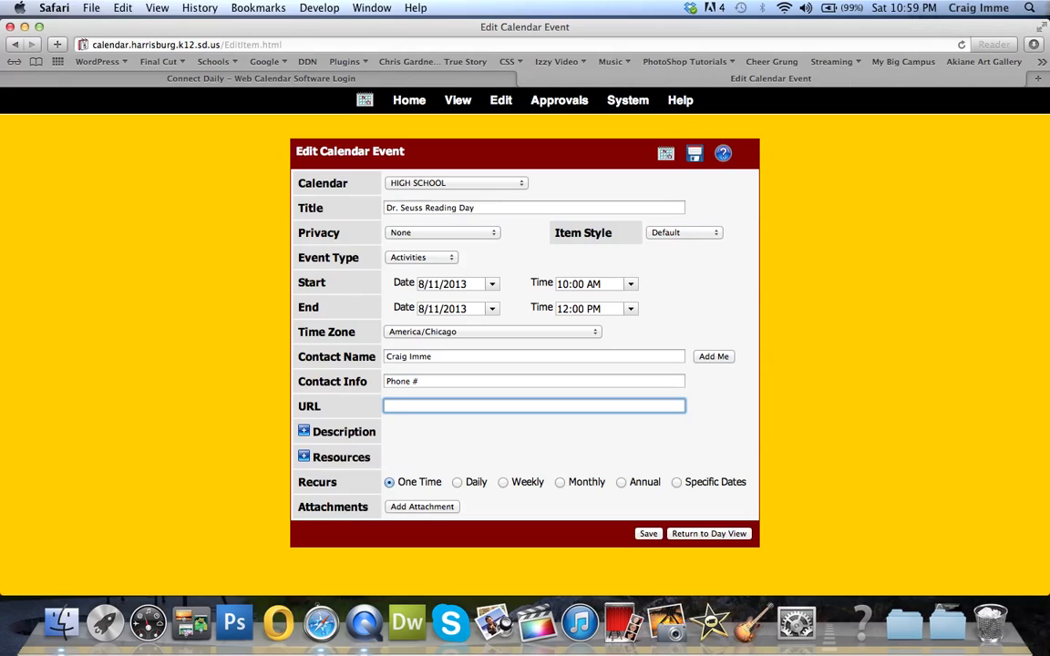
pyautogui.write('http')
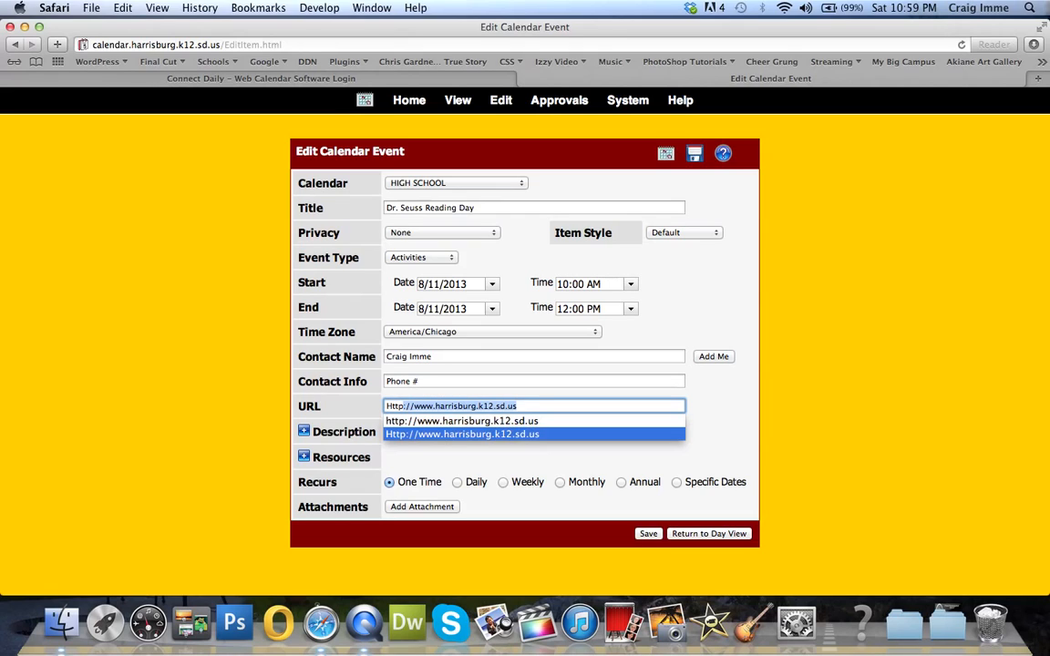
pyautogui.press('Return')
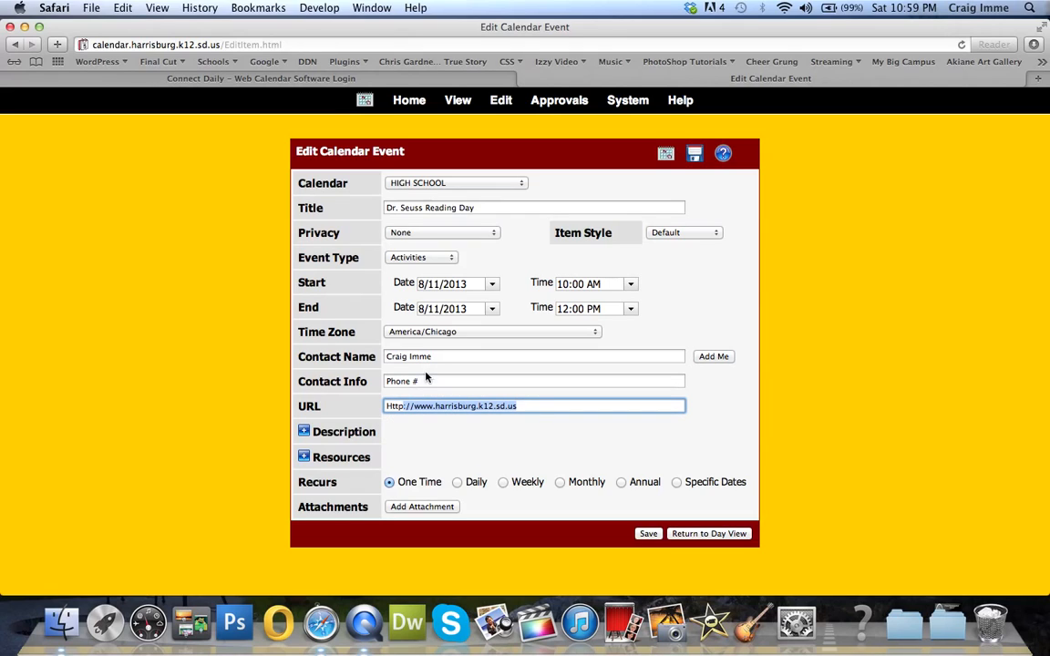
pyautogui.click(304, 431)
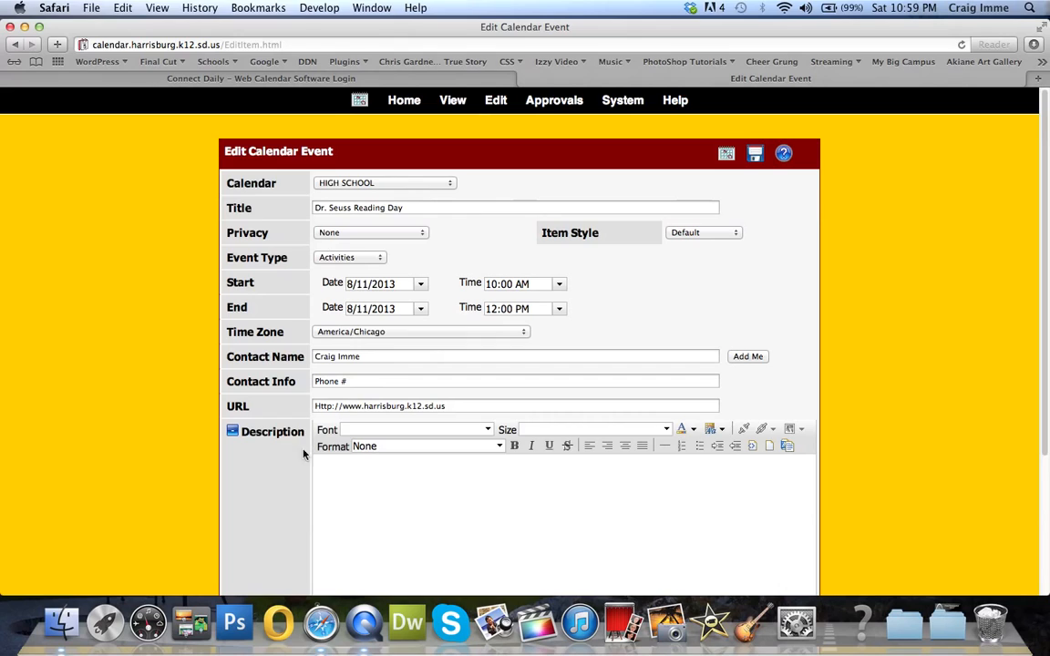
pyautogui.click(335, 470)
pyautogui.write('We will r')
pyautogui.write('ead wit')
pyautogui.press('BackSpace')
pyautogui.write('with the ')
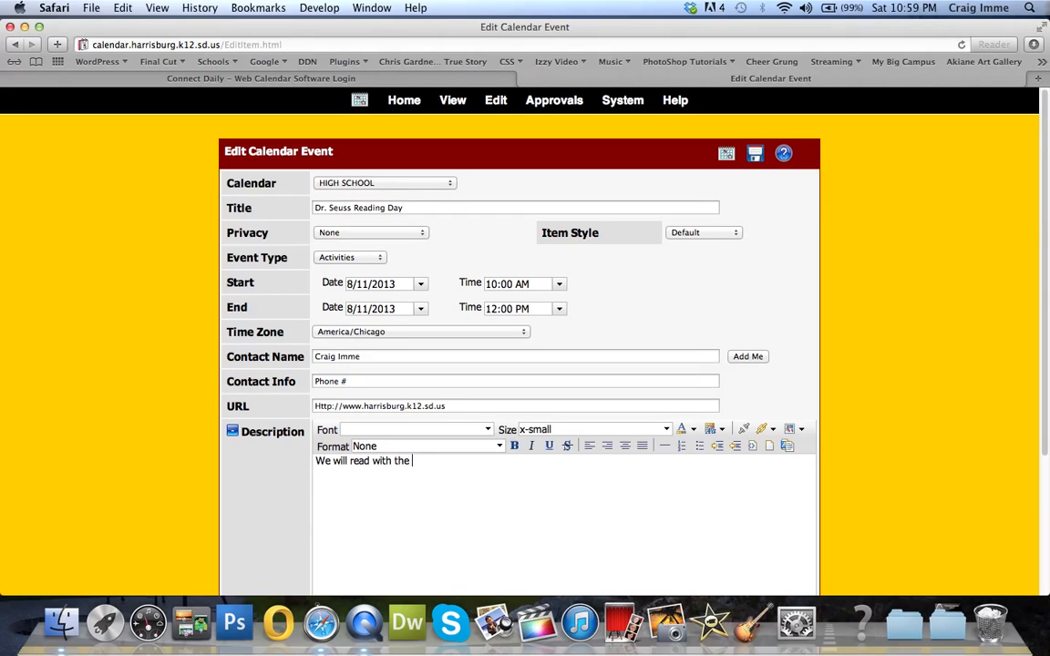
pyautogui.write('principal in the library')
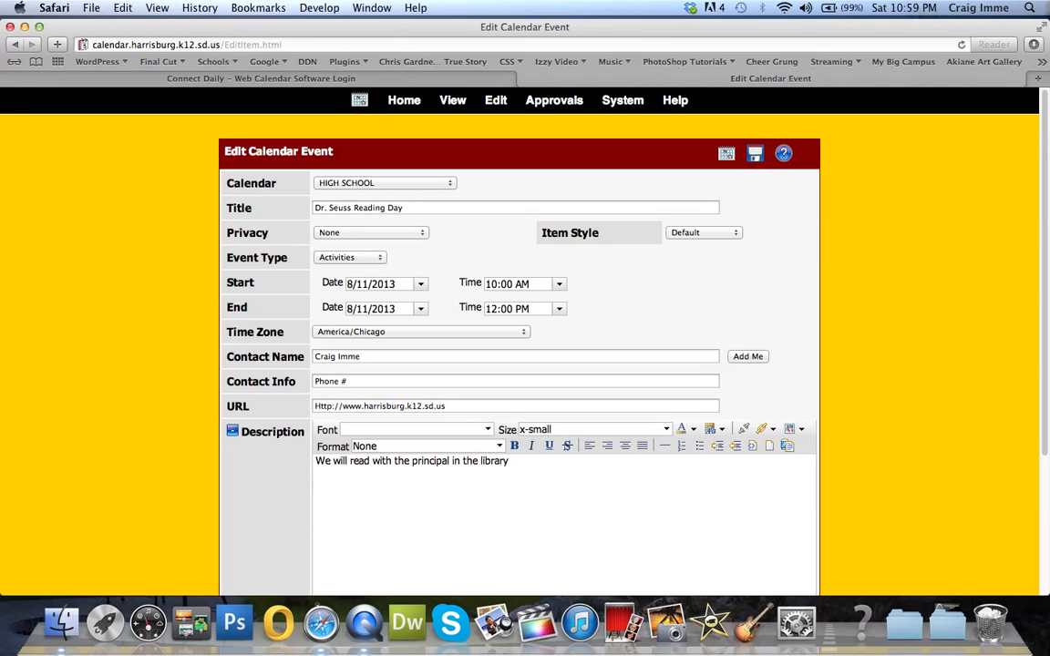
pyautogui.write('.')
pyautogui.tripleClick(431, 464)
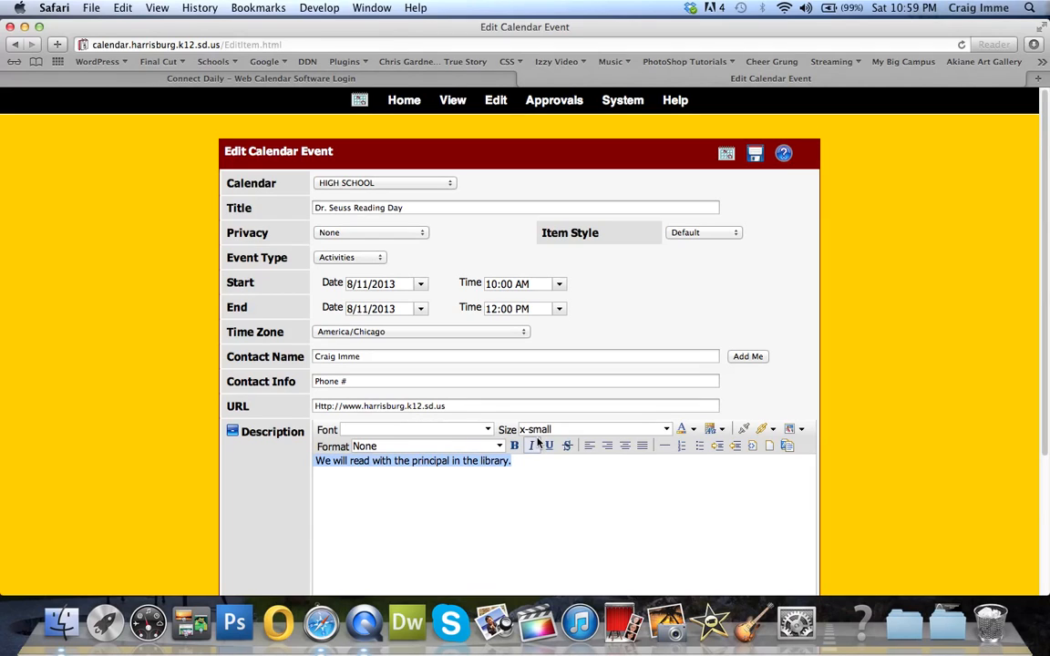
pyautogui.click(693, 432)
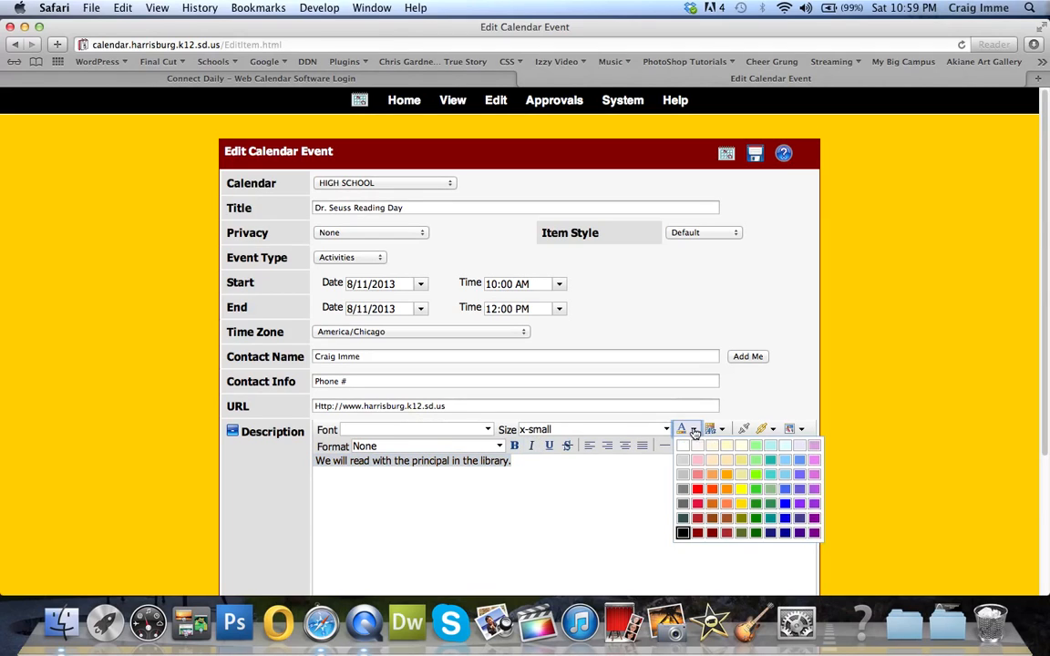
pyautogui.click(699, 494)
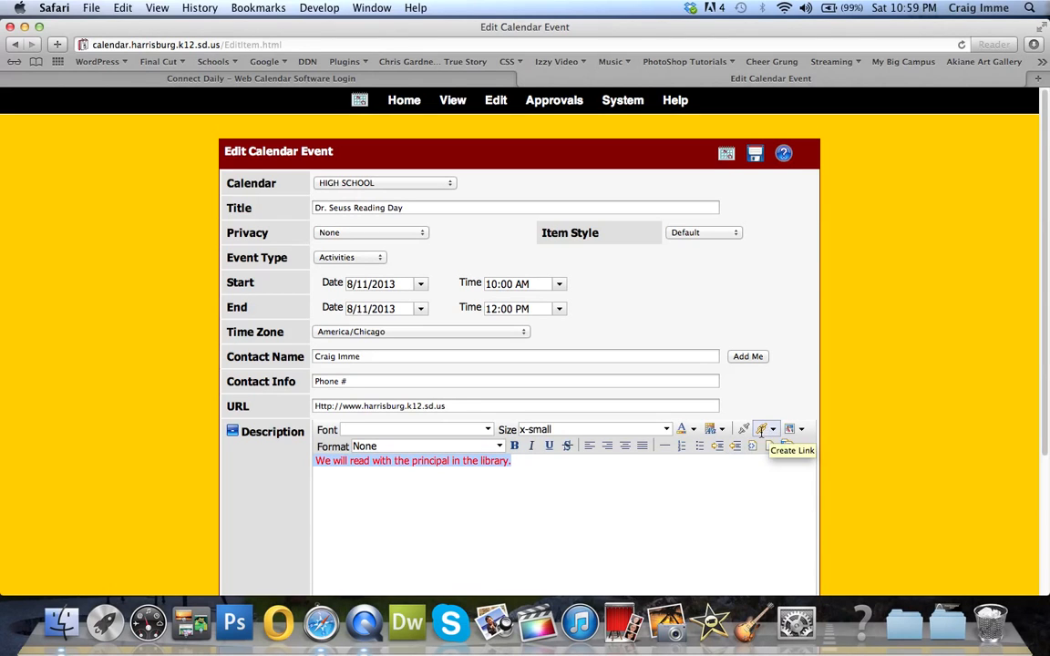
pyautogui.scroll(-4, 596, 485)
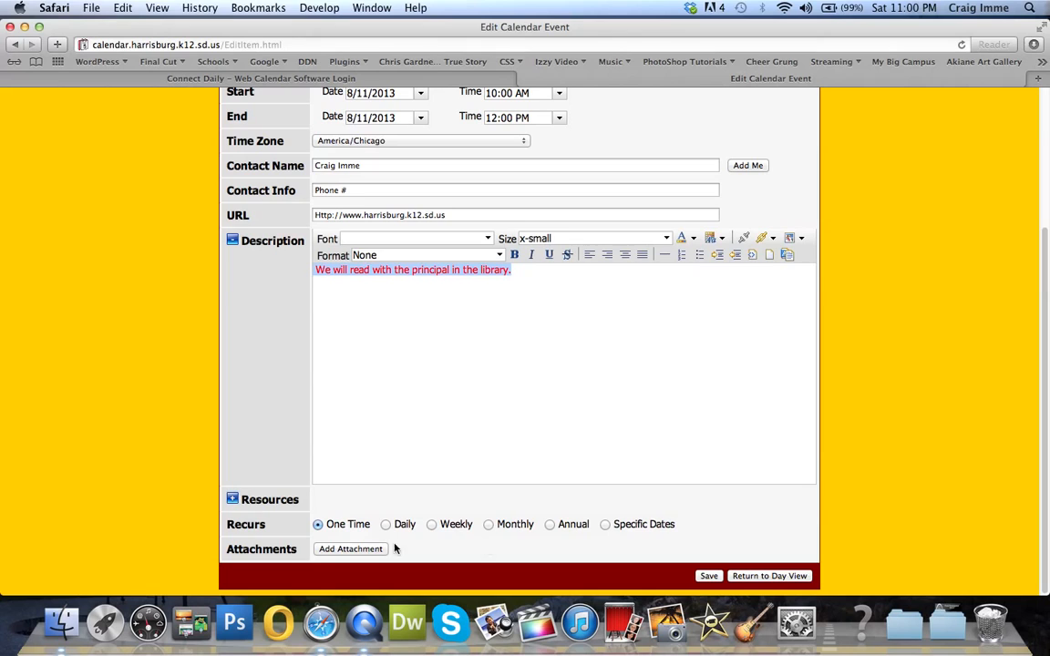
# - Attach 'Screen Shot 2013-06-26 at 7.13.27 PM' from the Desktop to the event and close the attachment window
pyautogui.click(349, 550)
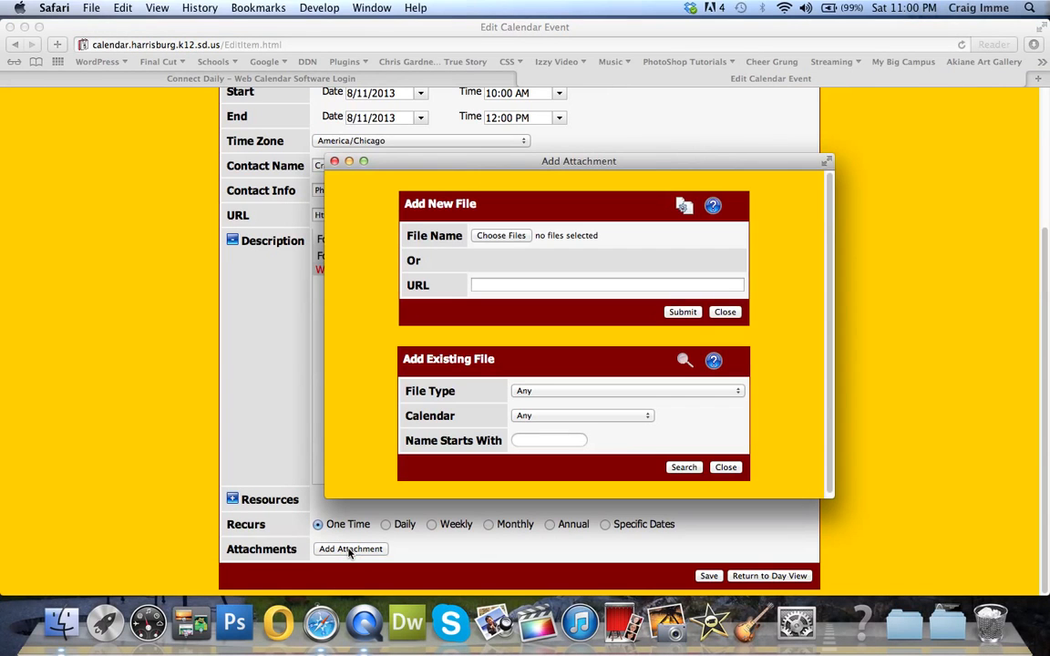
pyautogui.click(500, 235)
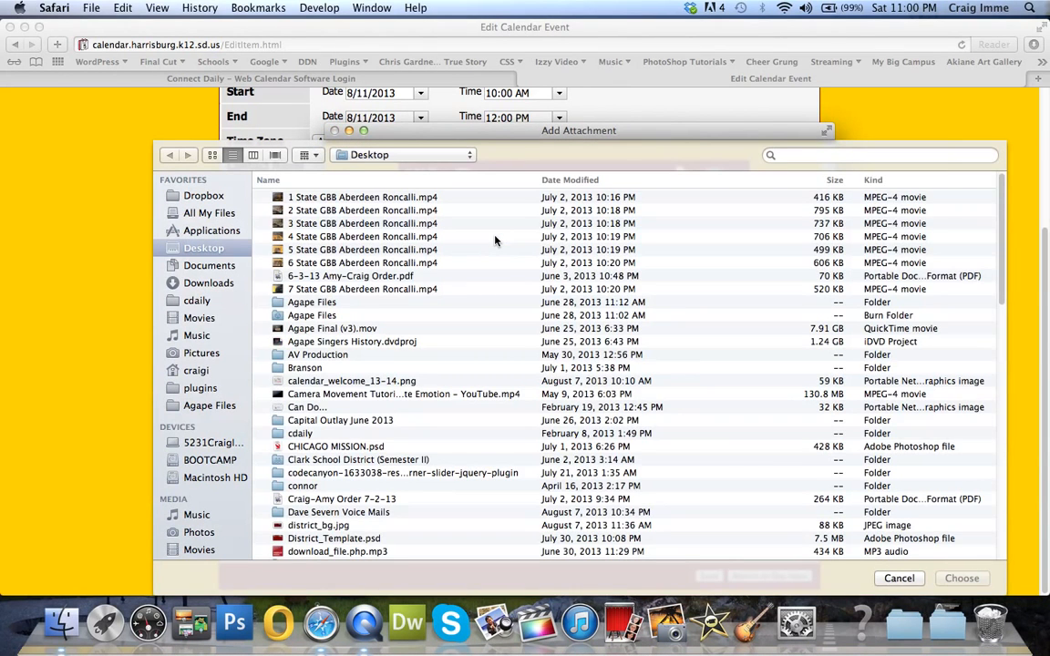
pyautogui.scroll(-5, 428, 318)
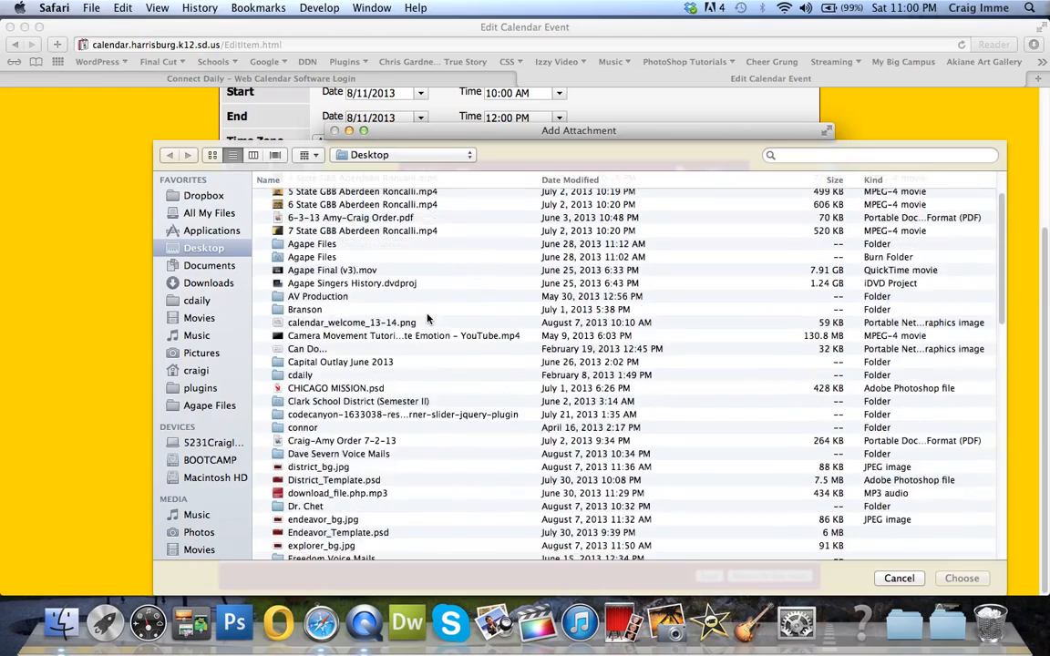
pyautogui.scroll(-8, 427, 318)
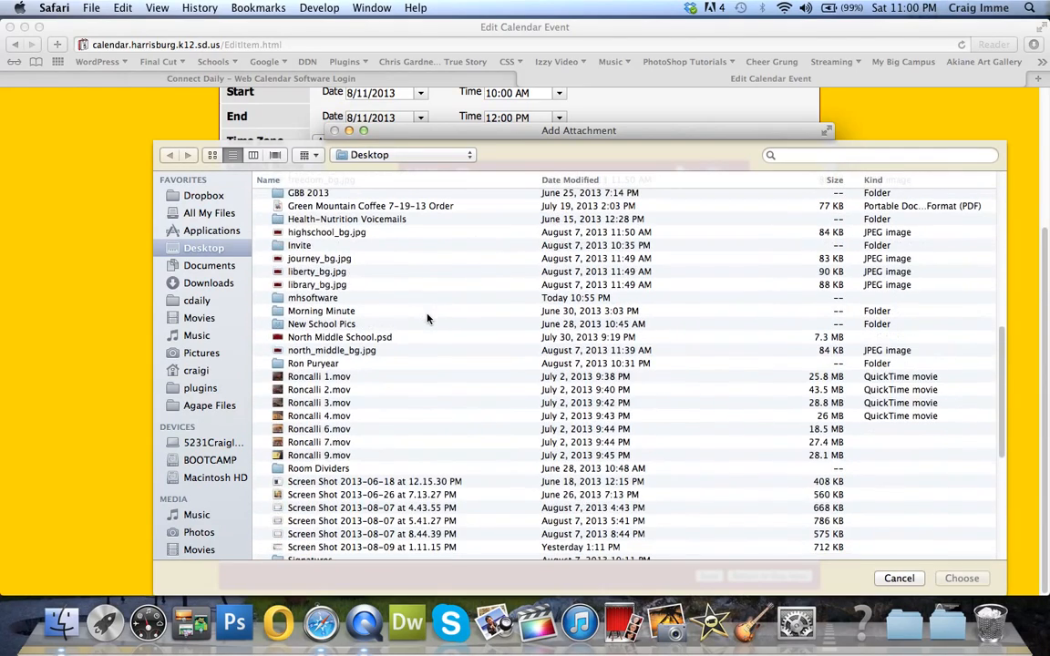
pyautogui.click(309, 495)
pyautogui.doubleClick(310, 495)
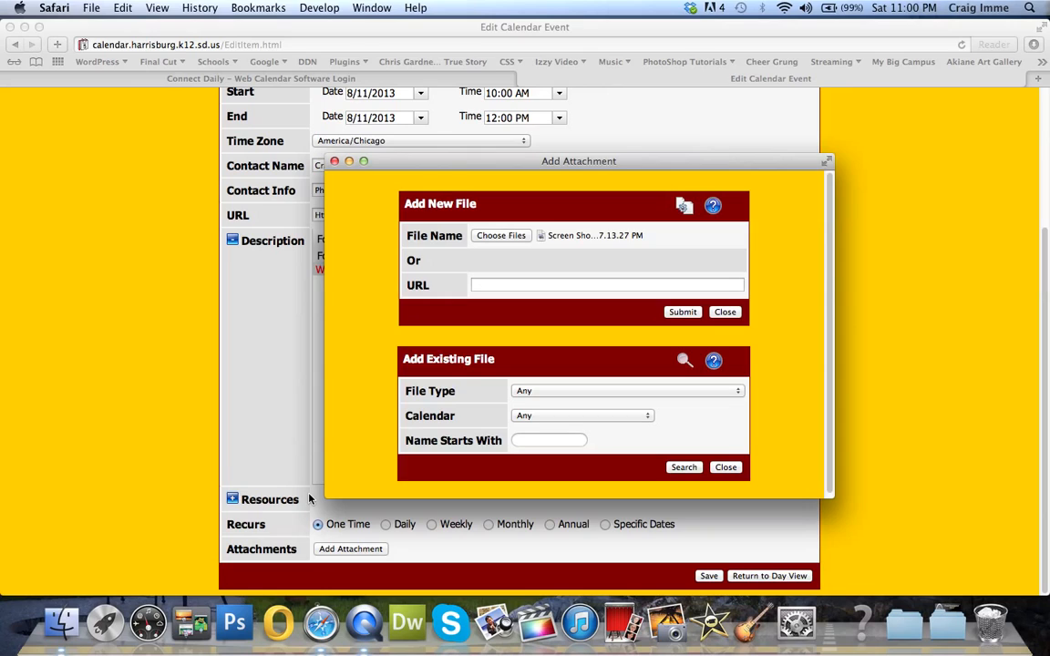
pyautogui.click(684, 316)
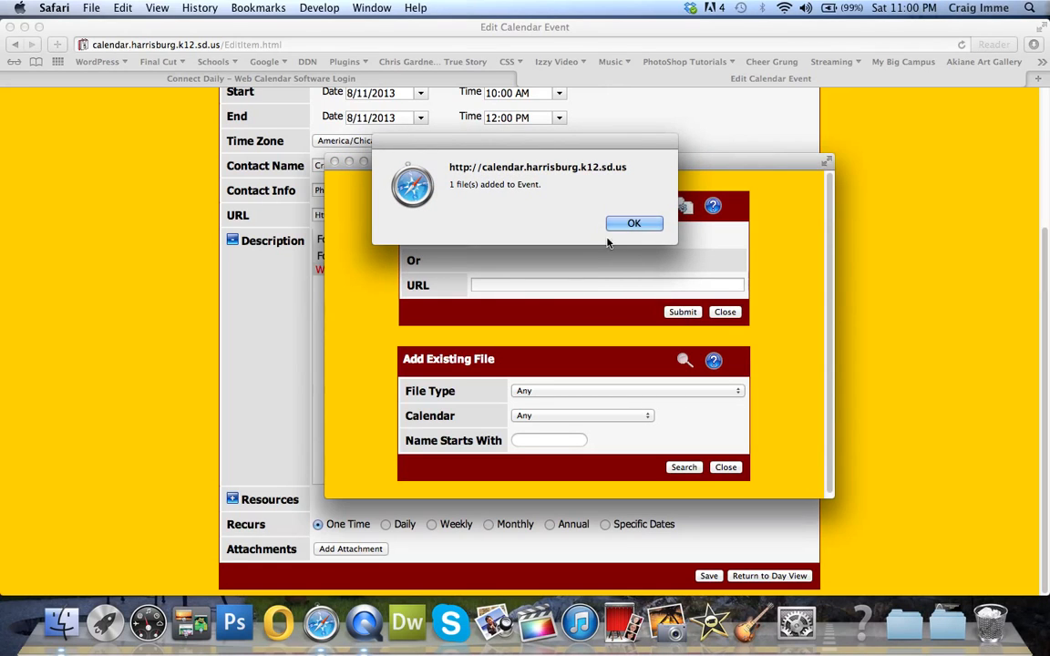
pyautogui.click(629, 224)
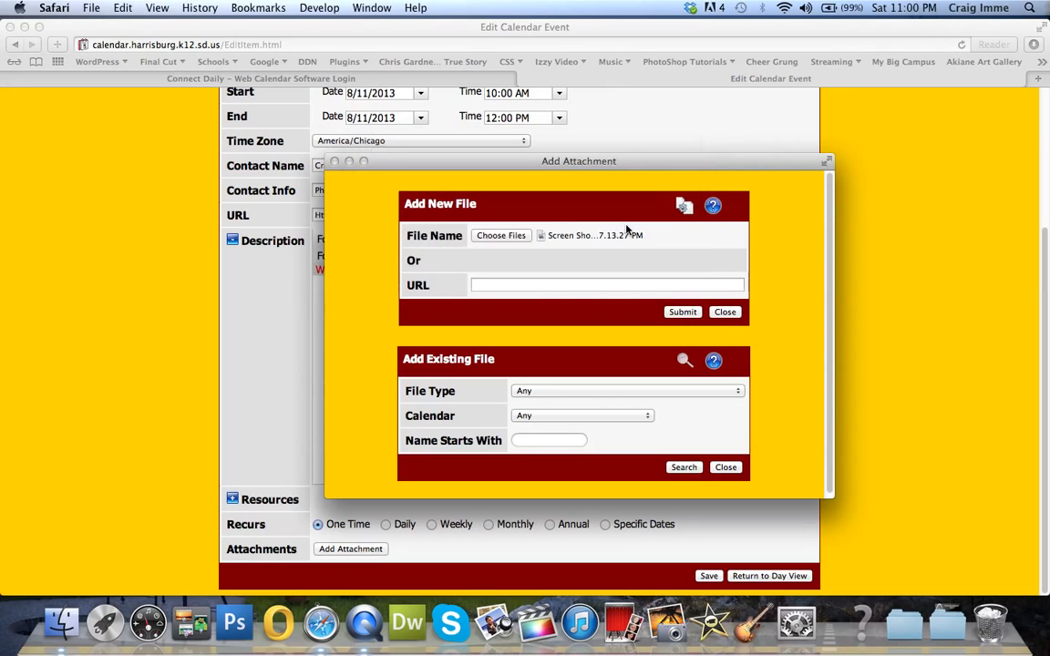
pyautogui.click(724, 311)
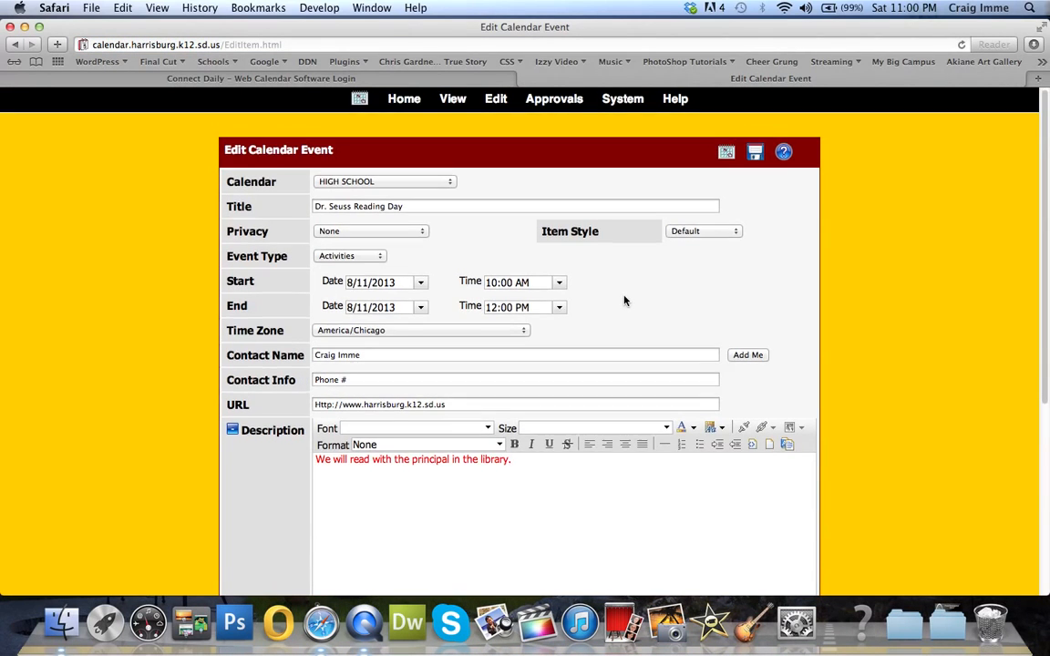
# - Save the event changes and acknowledge the 'Changes saved successfully' alert
pyautogui.scroll(-8, 624, 301)
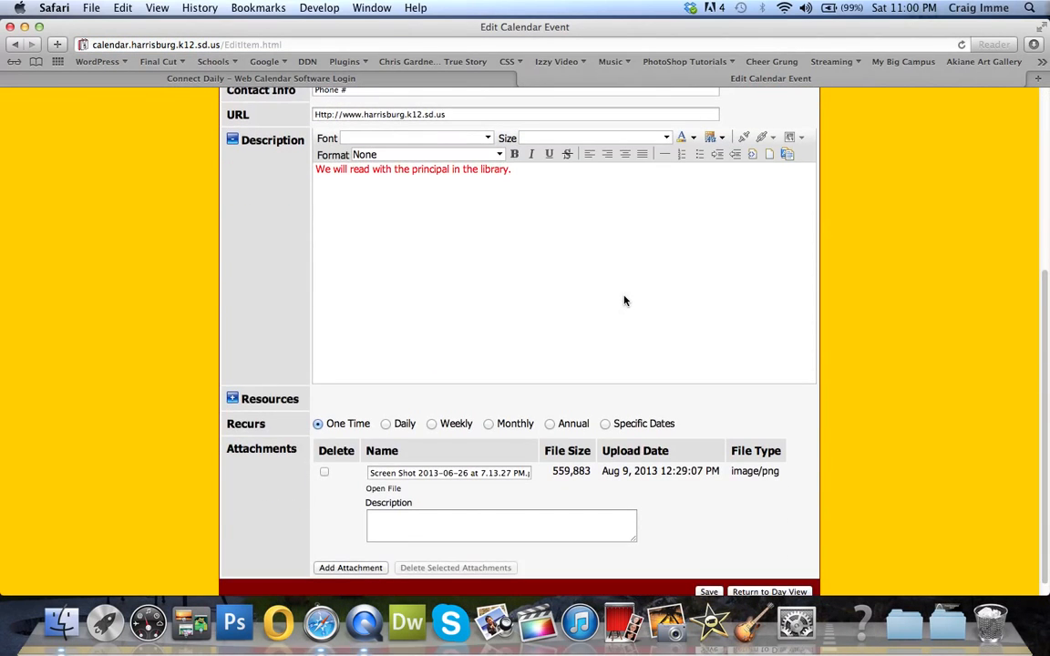
pyautogui.scroll(-1, 625, 301)
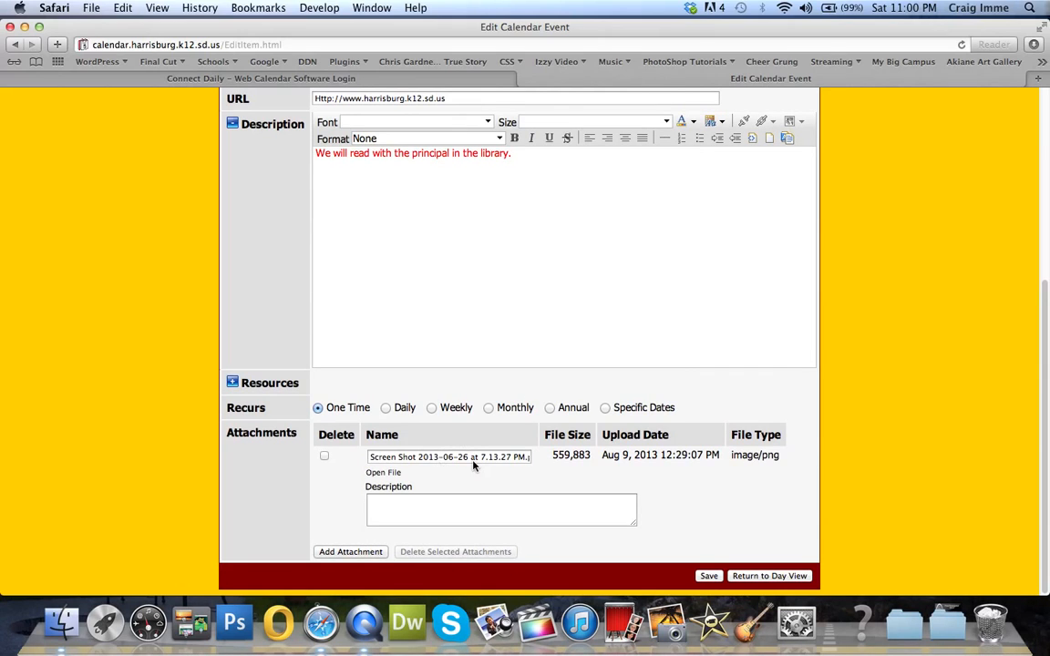
pyautogui.click(714, 580)
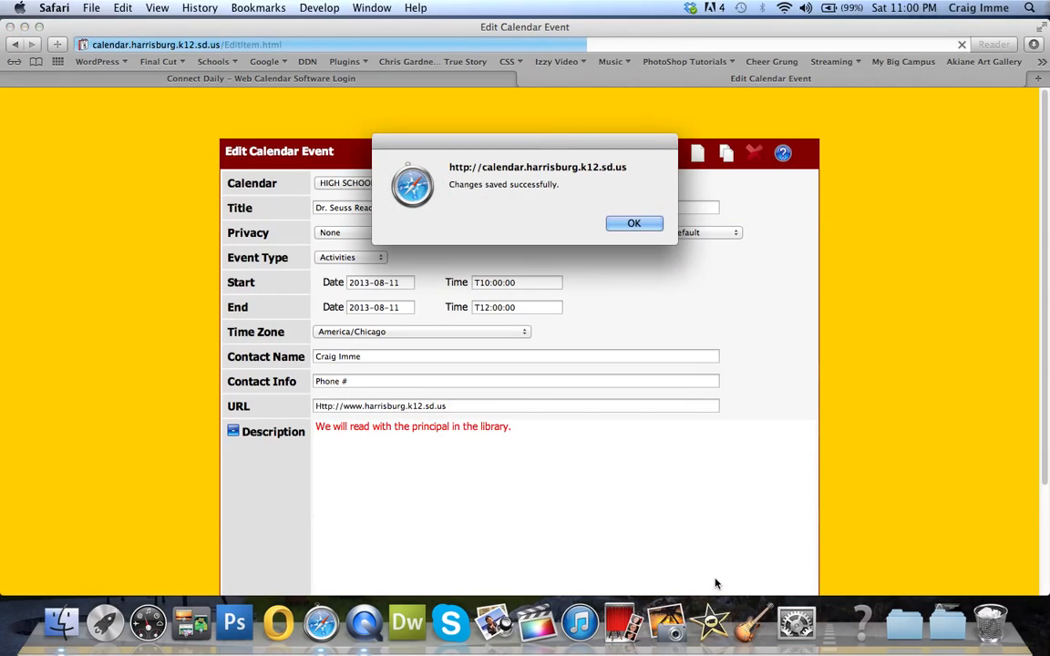
pyautogui.click(634, 225)
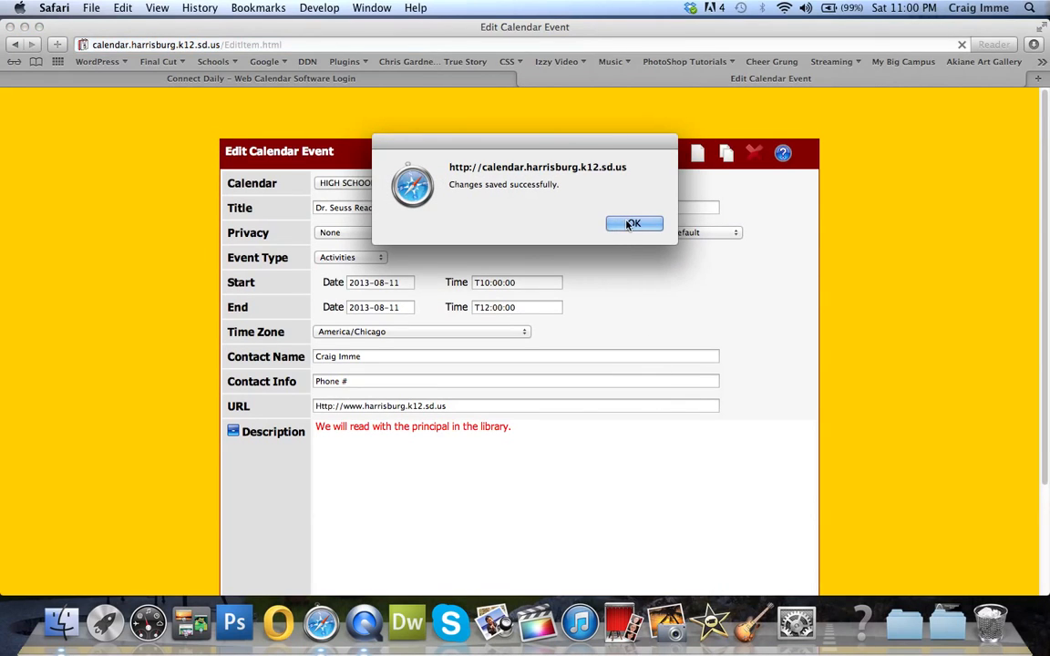
pyautogui.moveTo(836, 187)
pyautogui.mouseDown()
pyautogui.moveTo(891, 170)
pyautogui.moveTo(906, 149)
pyautogui.mouseUp()
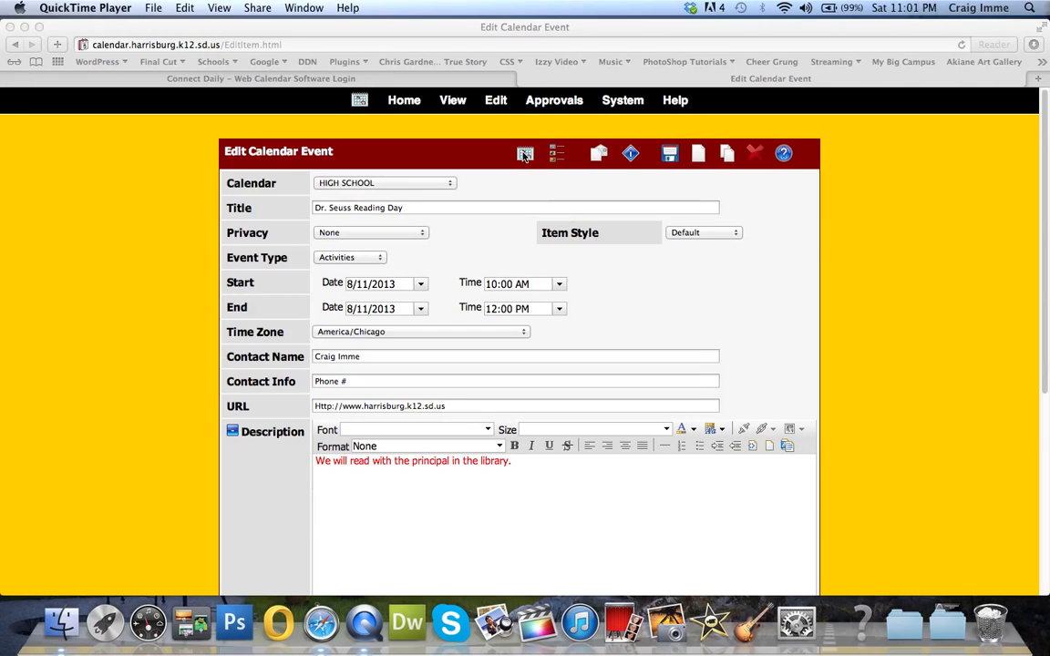
# - Switch the view to the month calendar by Calendar
pyautogui.click(451, 103)
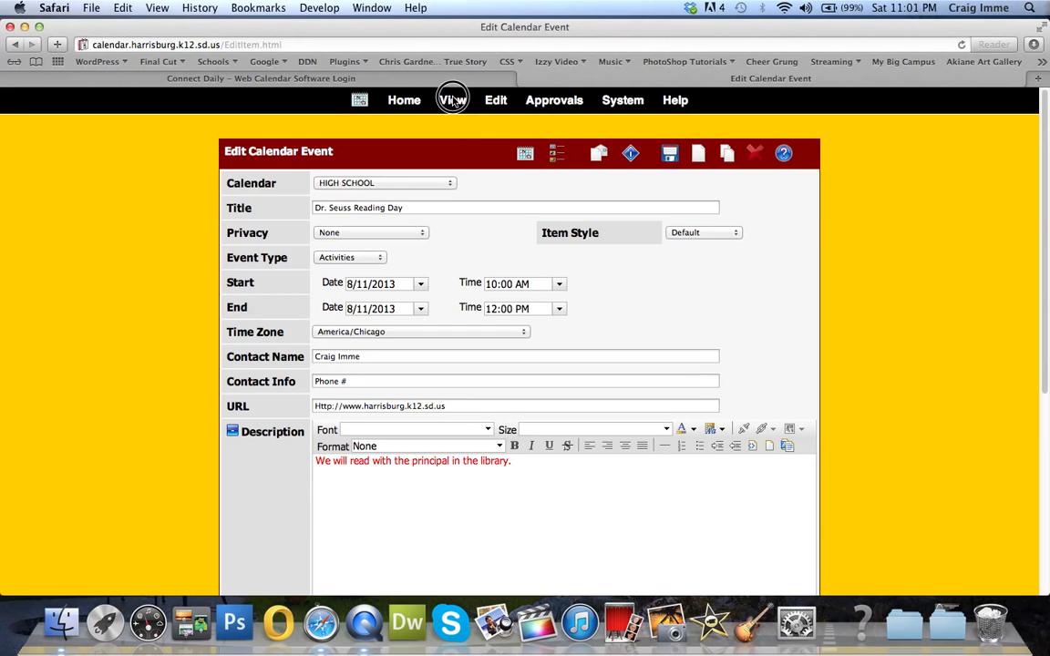
pyautogui.click(453, 101)
pyautogui.moveTo(455, 119)
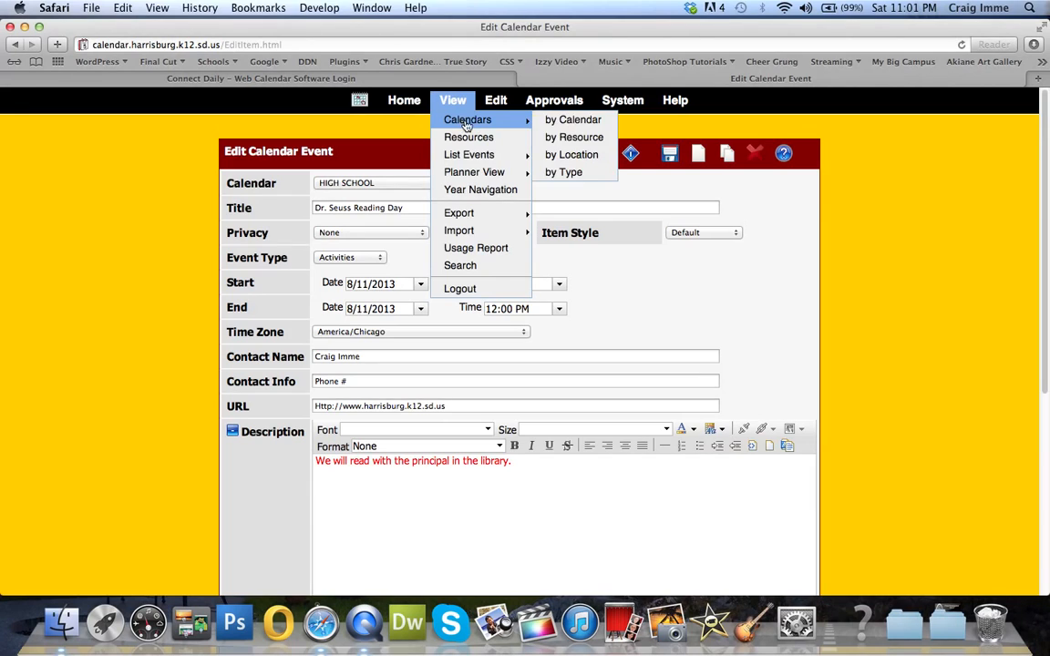
pyautogui.click(558, 120)
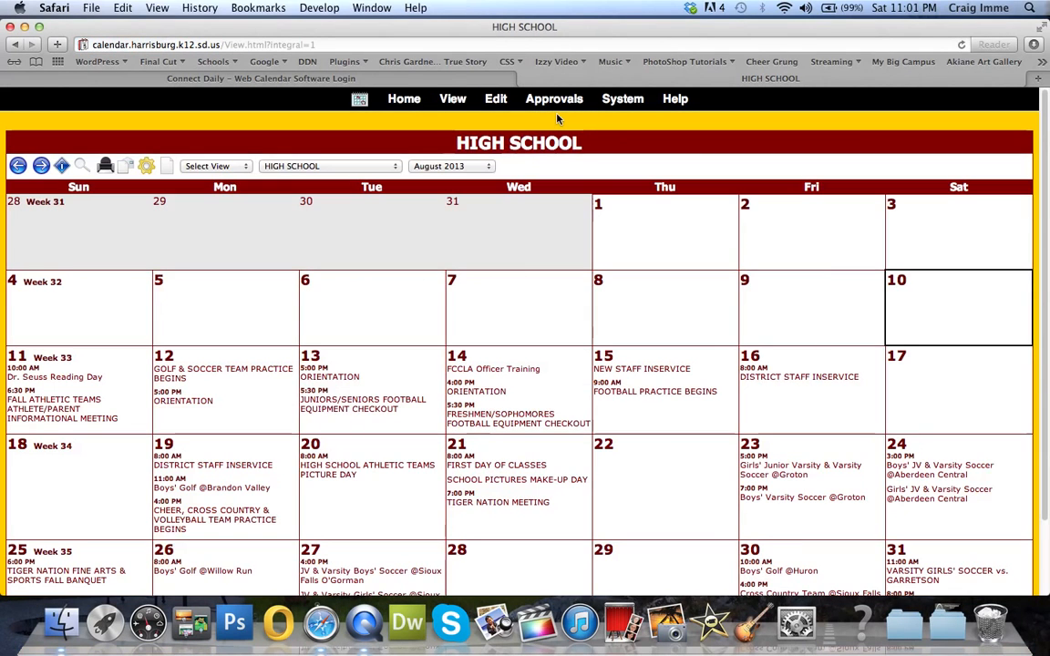
# - Open the Dr. Seuss Reading Day details on August 11 and scroll through to its attached image
pyautogui.click(52, 381)
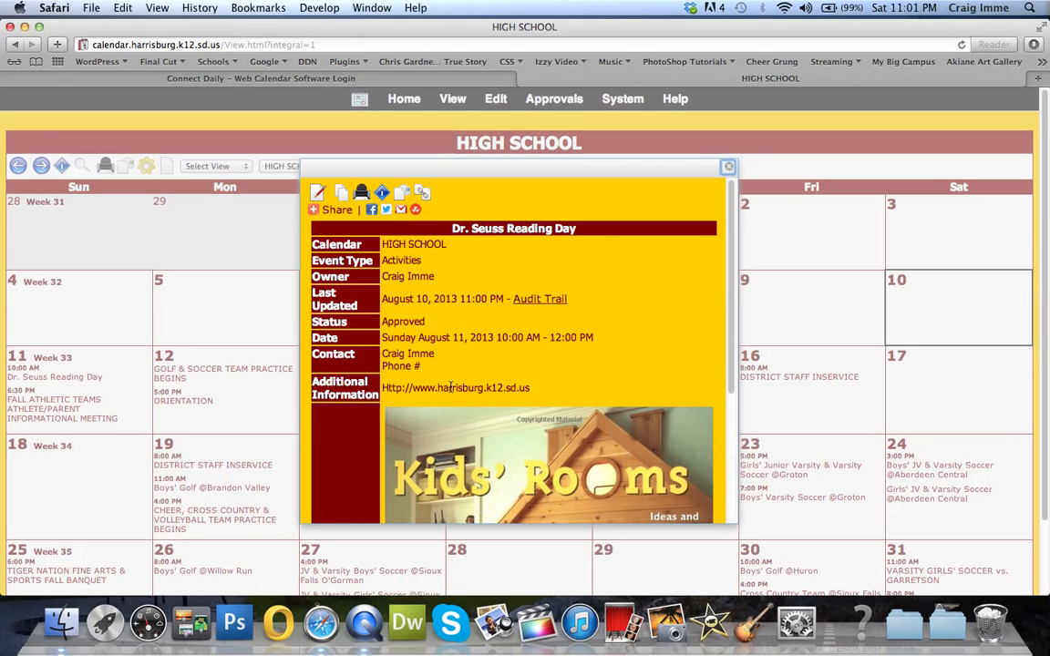
pyautogui.scroll(-3, 402, 312)
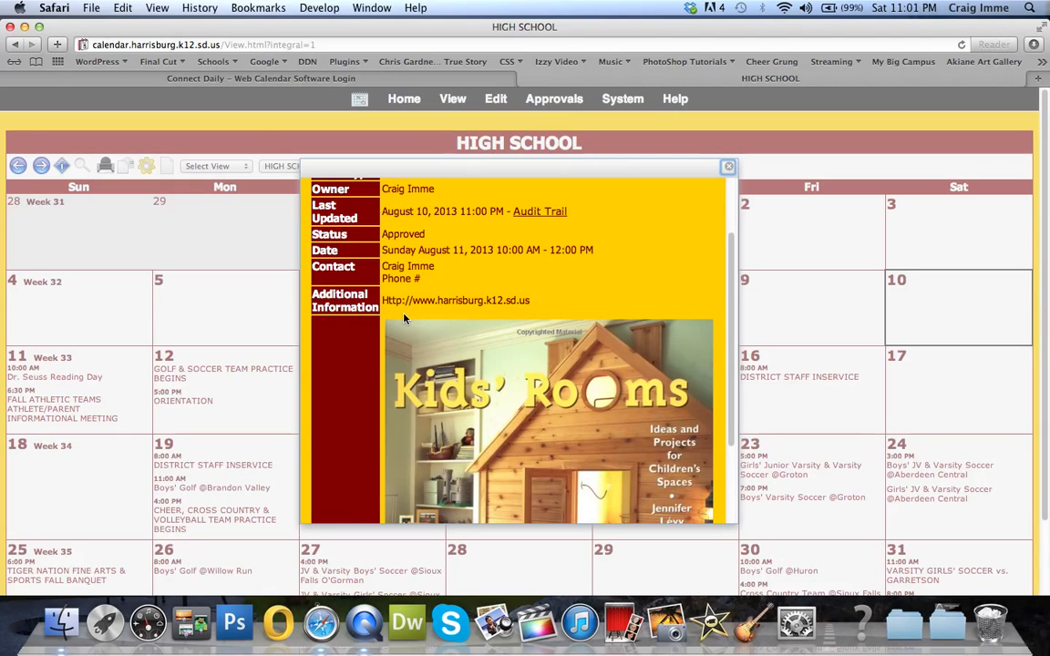
pyautogui.scroll(-3, 511, 319)
pyautogui.scroll(-5, 539, 319)
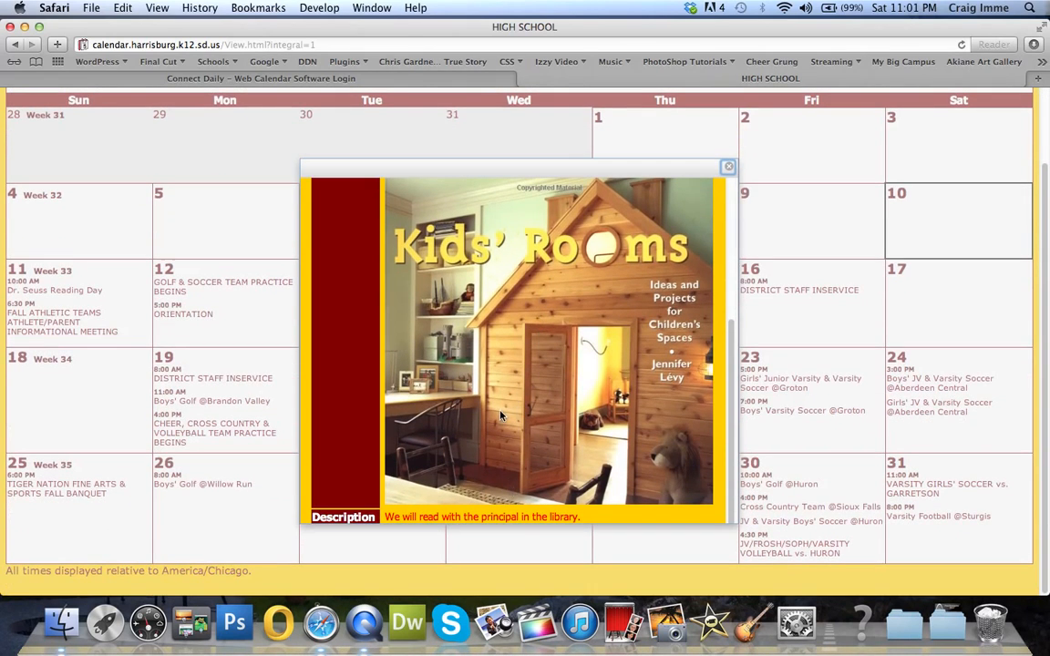
pyautogui.scroll(6, 500, 417)
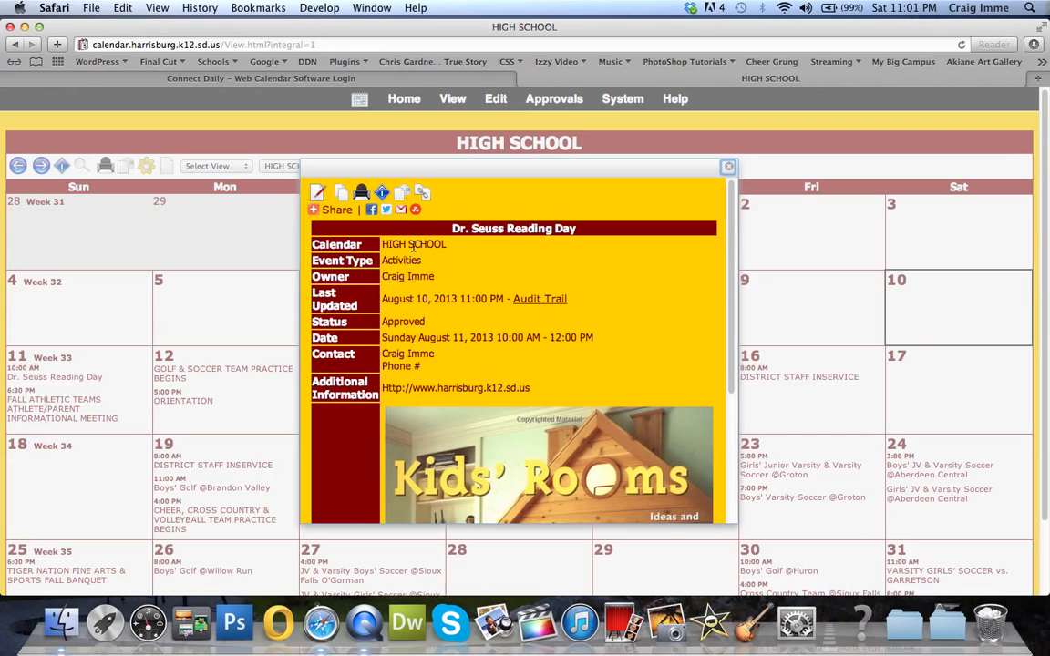
# - Open Dr. Seuss Reading Day in the edit form, then open a new browser tab
pyautogui.click(319, 194)
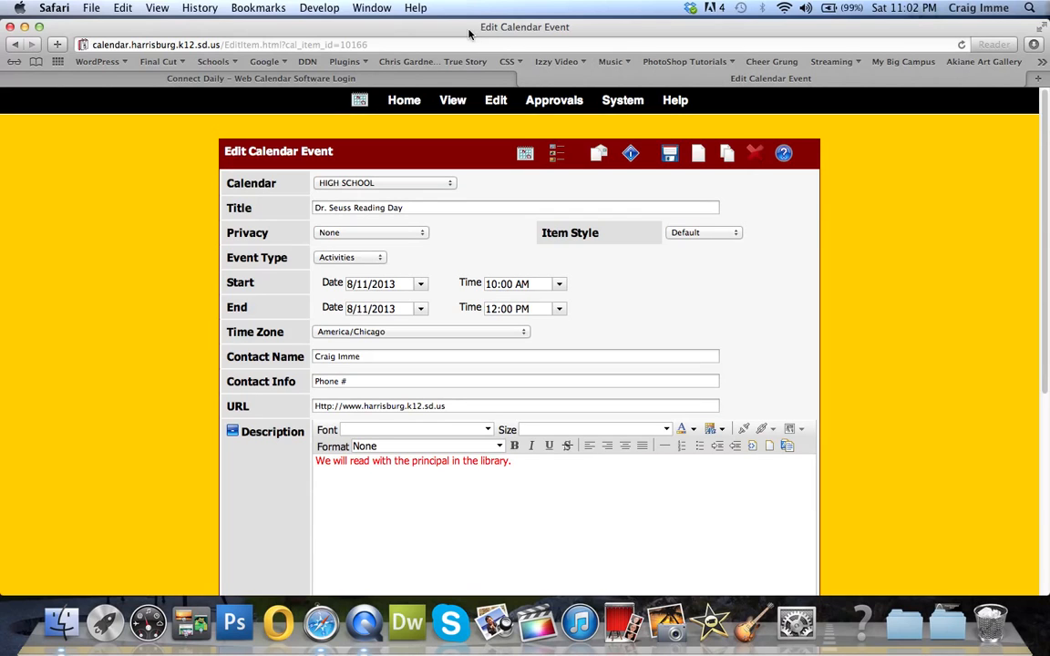
pyautogui.press('super+t')
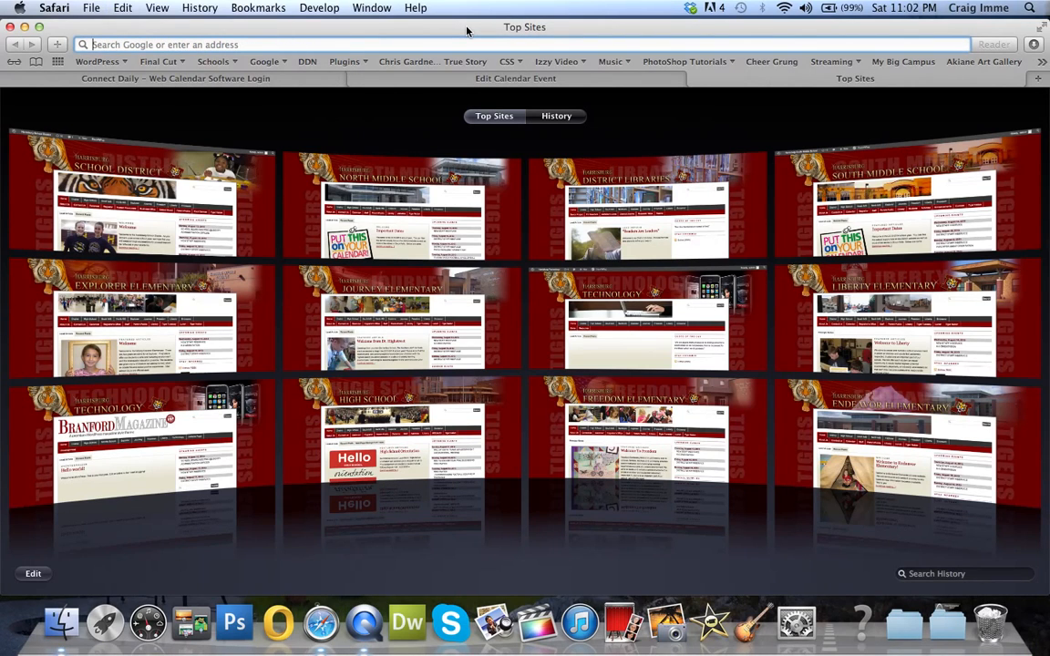
# - Load the Harrisburg High School WordPress homepage in the new tab and reload it
pyautogui.write('highschool.harrisburgdistrict41-2.org')
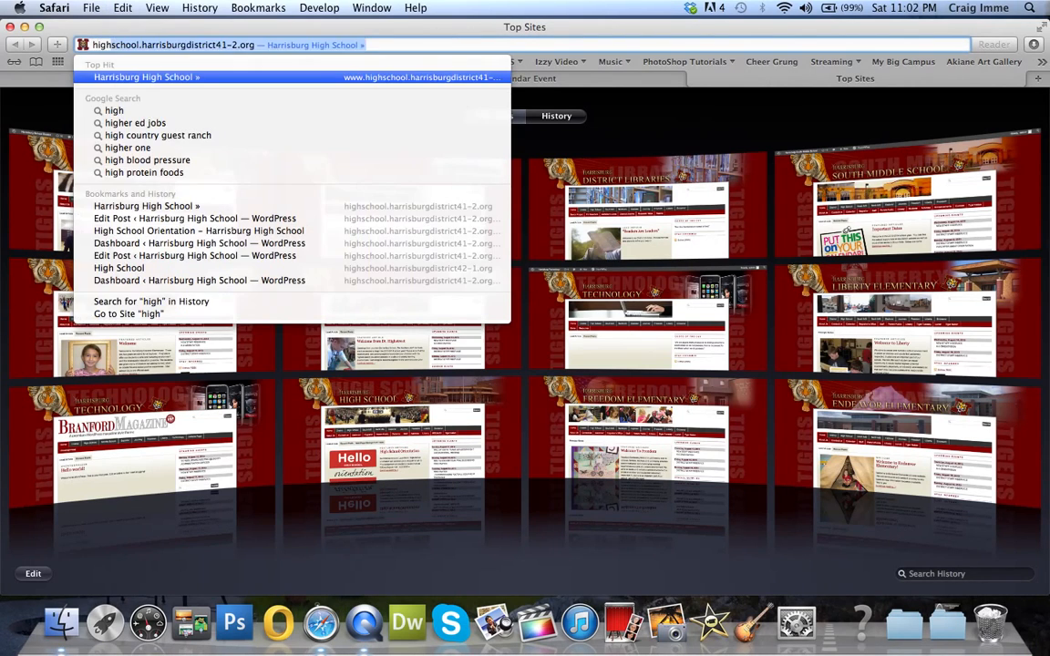
pyautogui.press('Return')
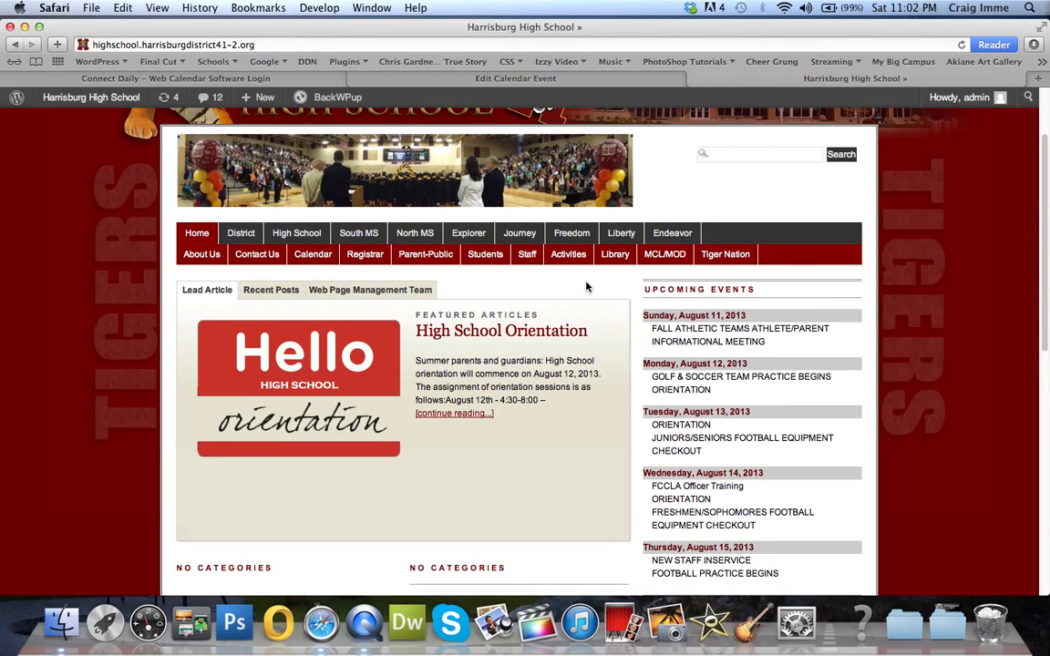
pyautogui.press('super+r')
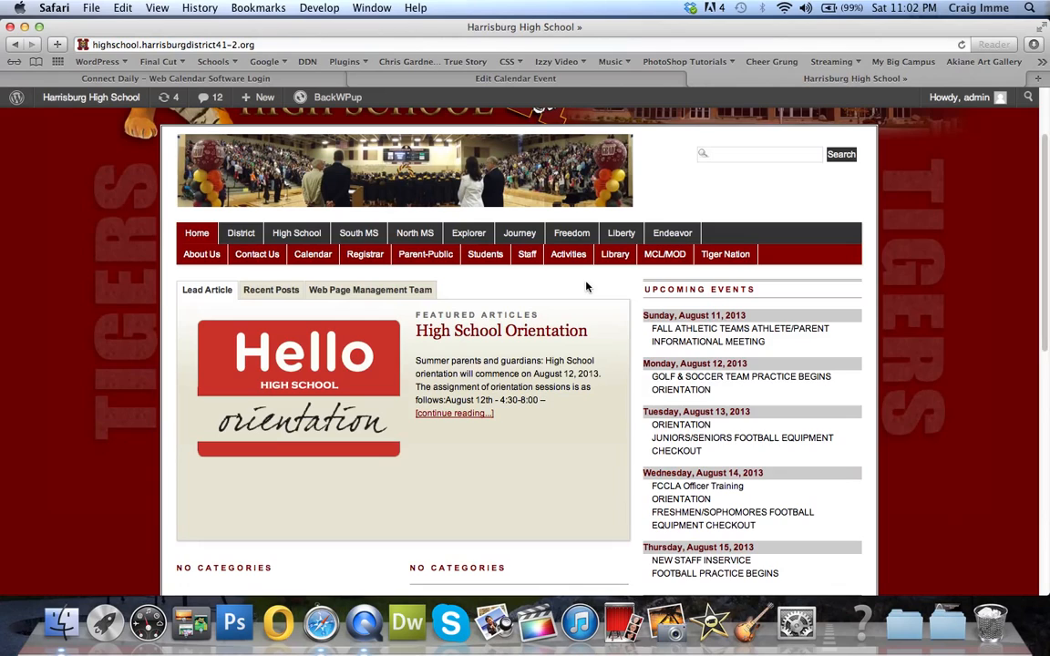
# - Back in the event editor, change the start time to 2:00 PM and end time to 3:00 PM
pyautogui.click(497, 80)
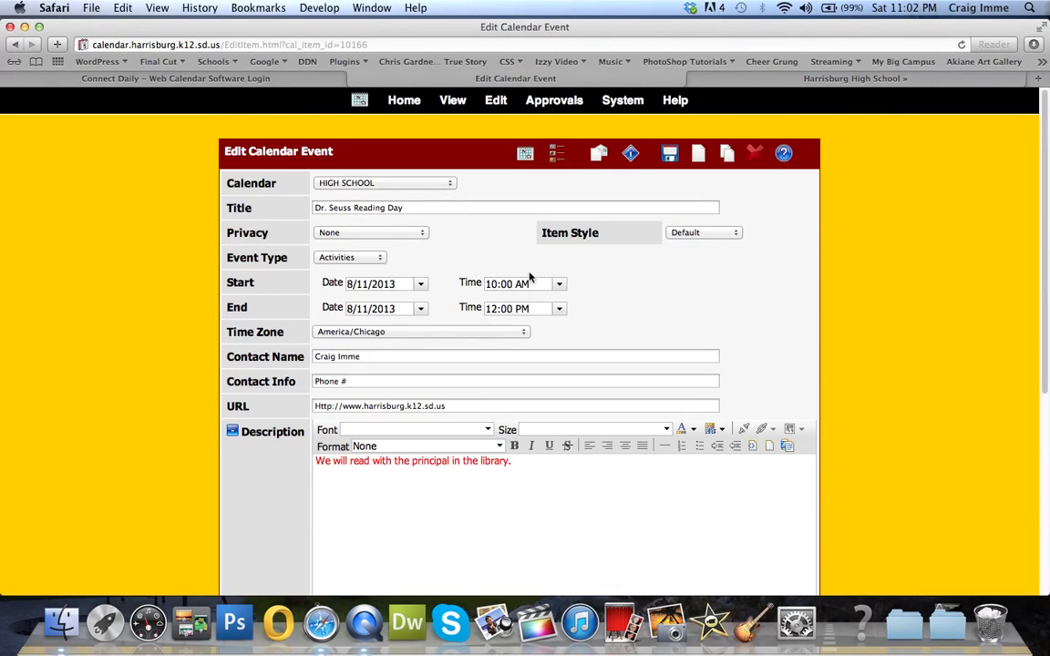
pyautogui.click(560, 284)
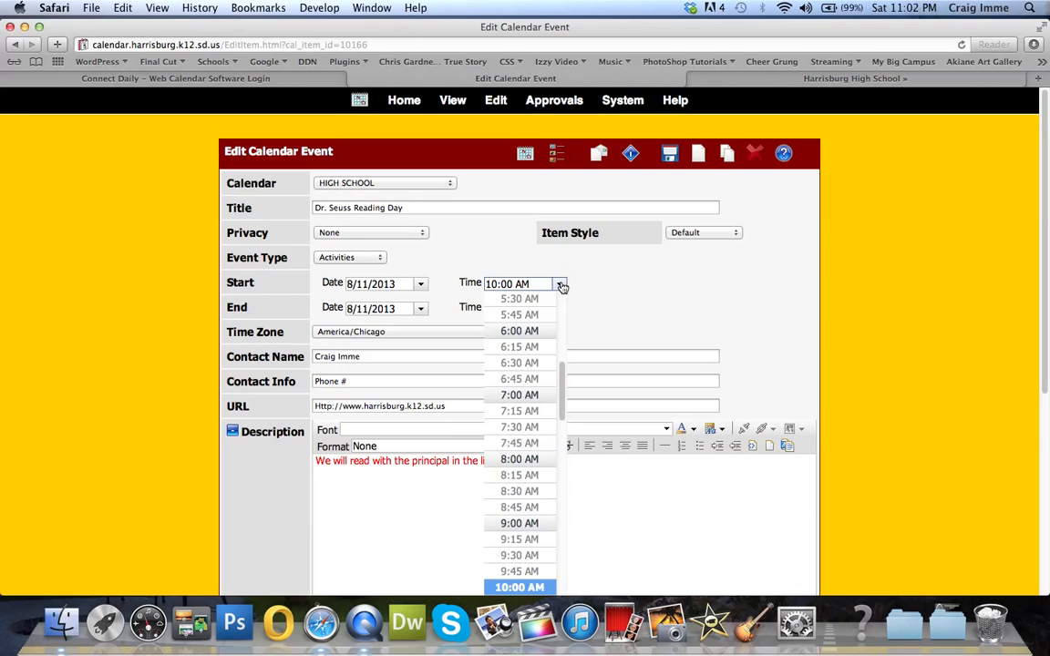
pyautogui.scroll(-10, 536, 349)
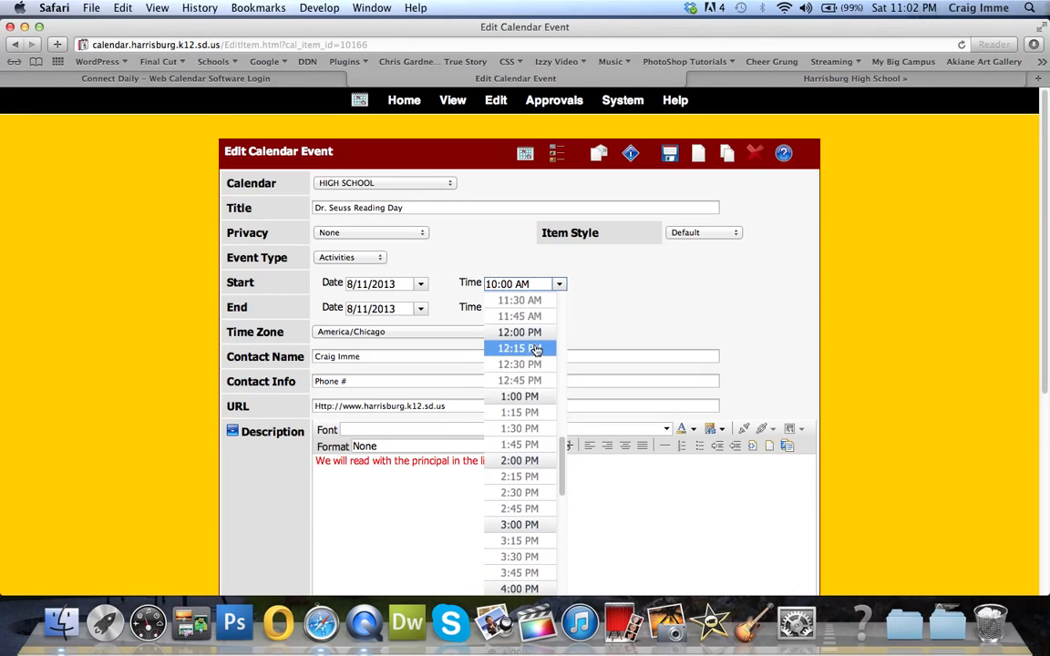
pyautogui.click(515, 460)
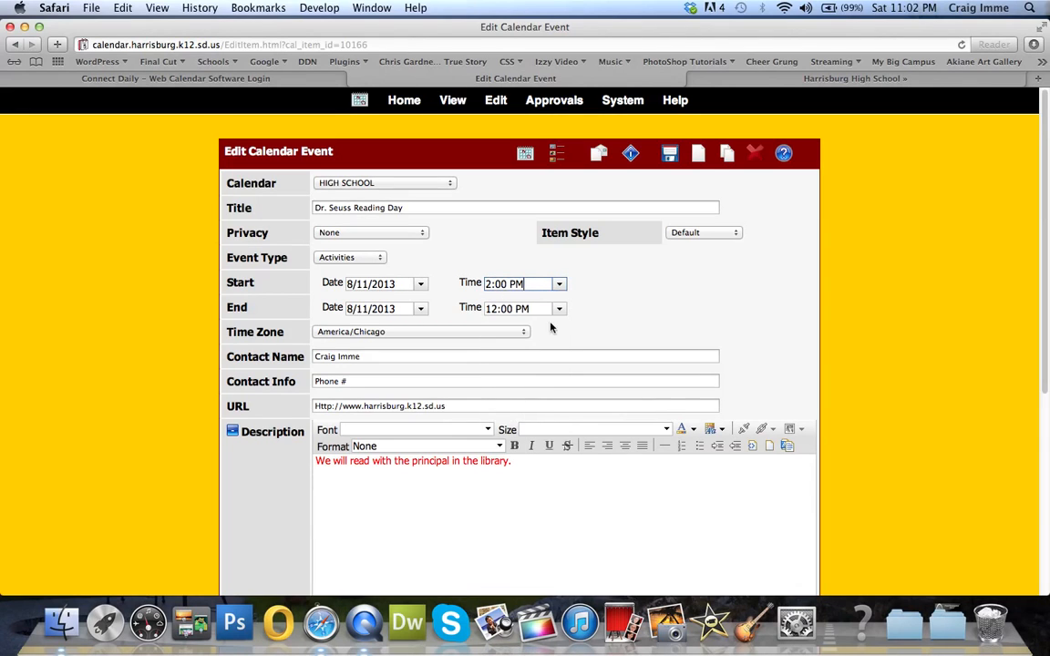
pyautogui.click(559, 309)
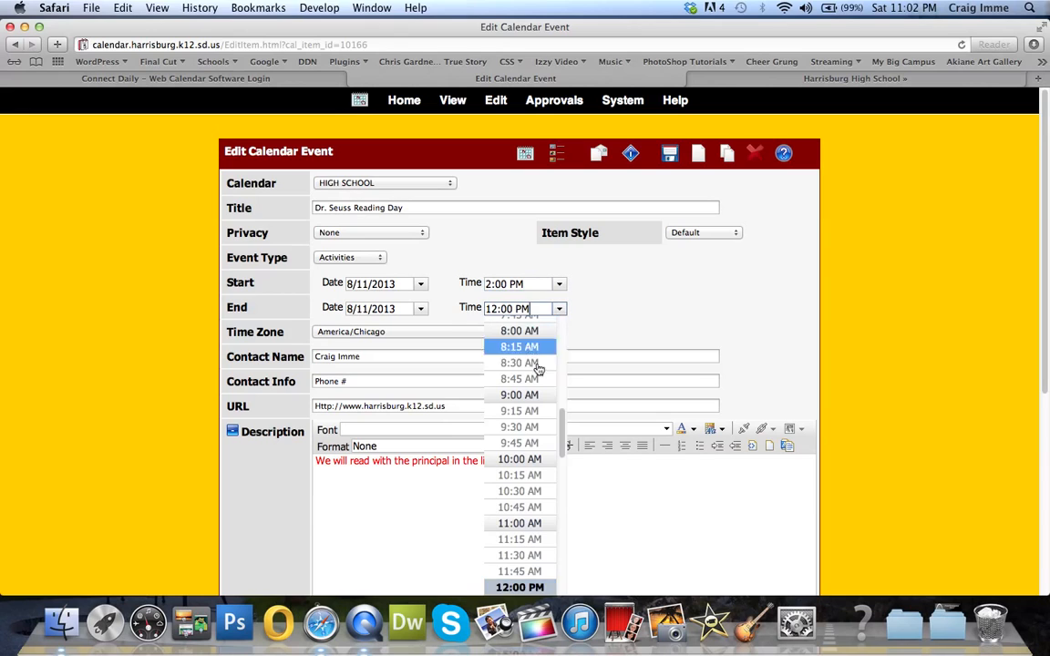
pyautogui.scroll(-5, 536, 435)
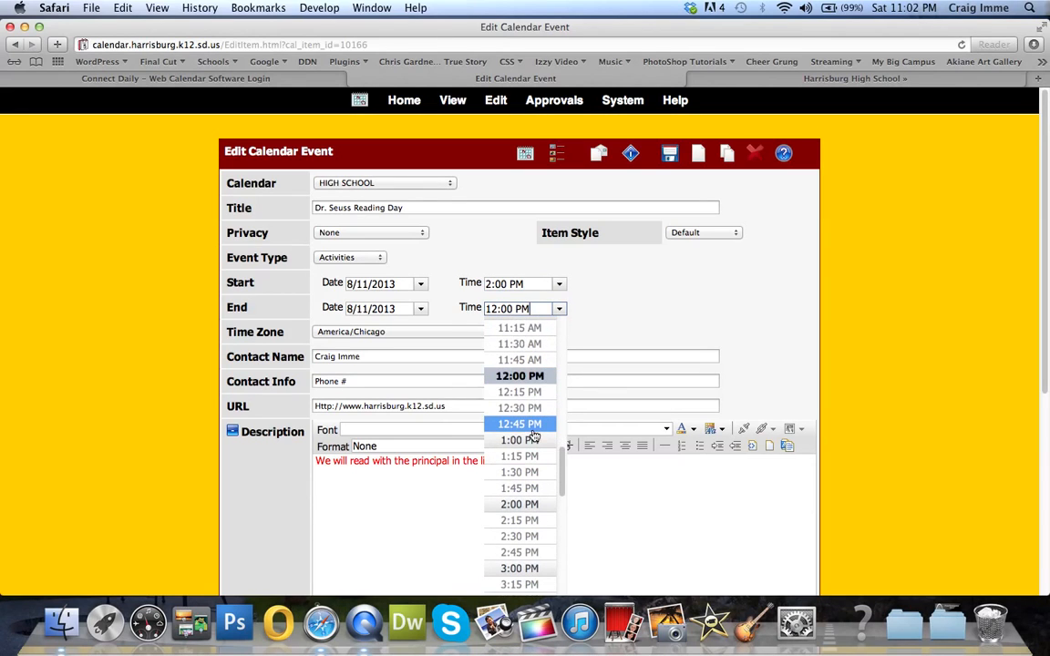
pyautogui.scroll(-2, 535, 438)
pyautogui.click(519, 497)
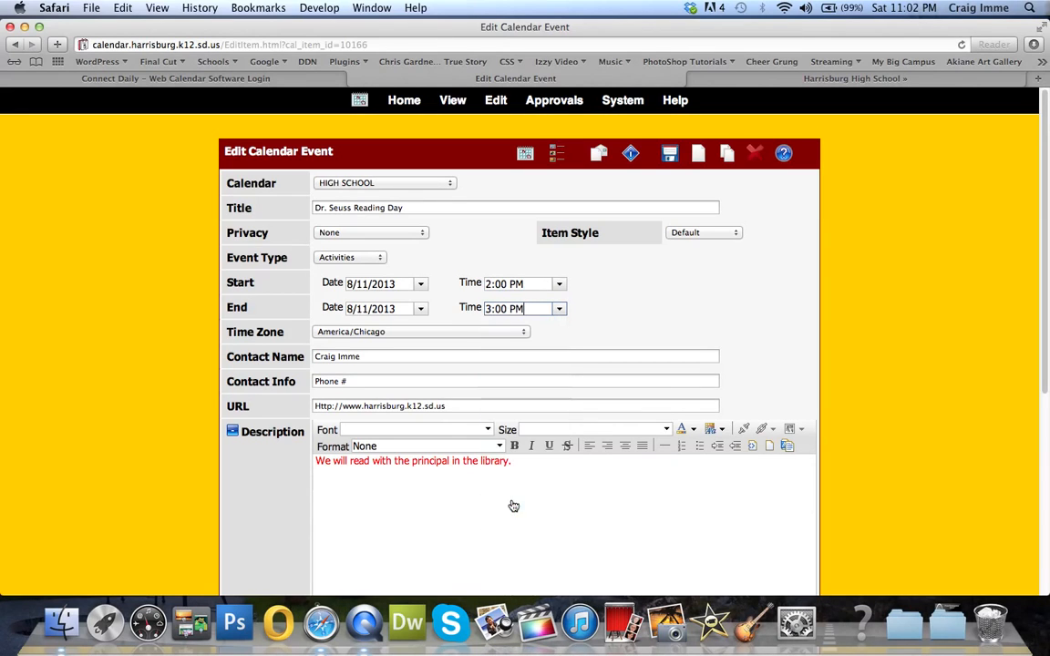
# - Save the rescheduled event and dismiss the changes-saved confirmation
pyautogui.scroll(-5, 658, 347)
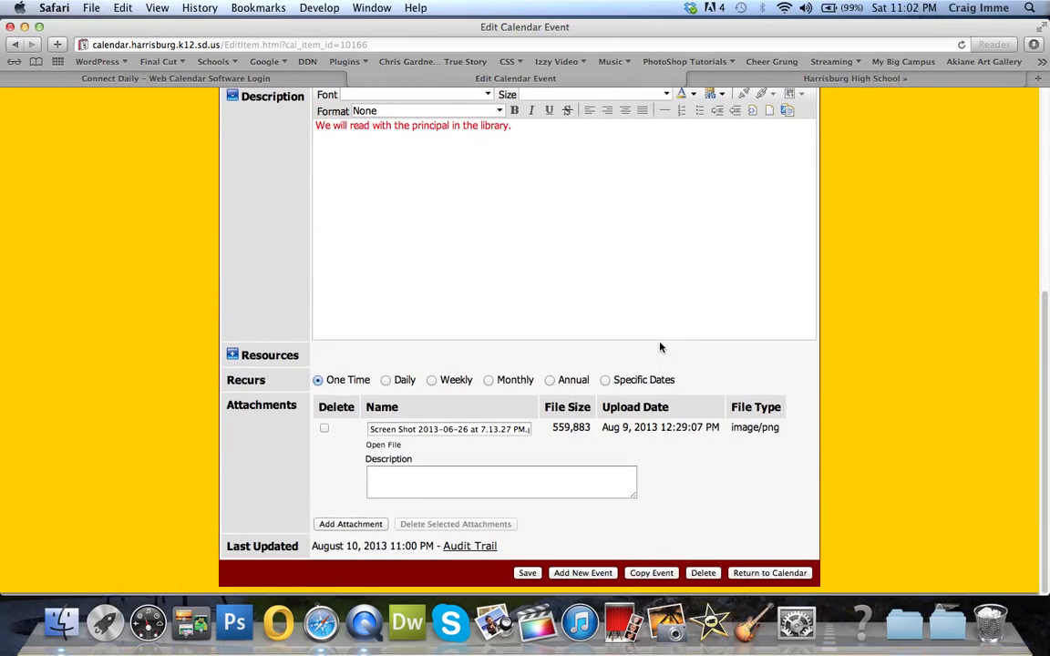
pyautogui.click(530, 577)
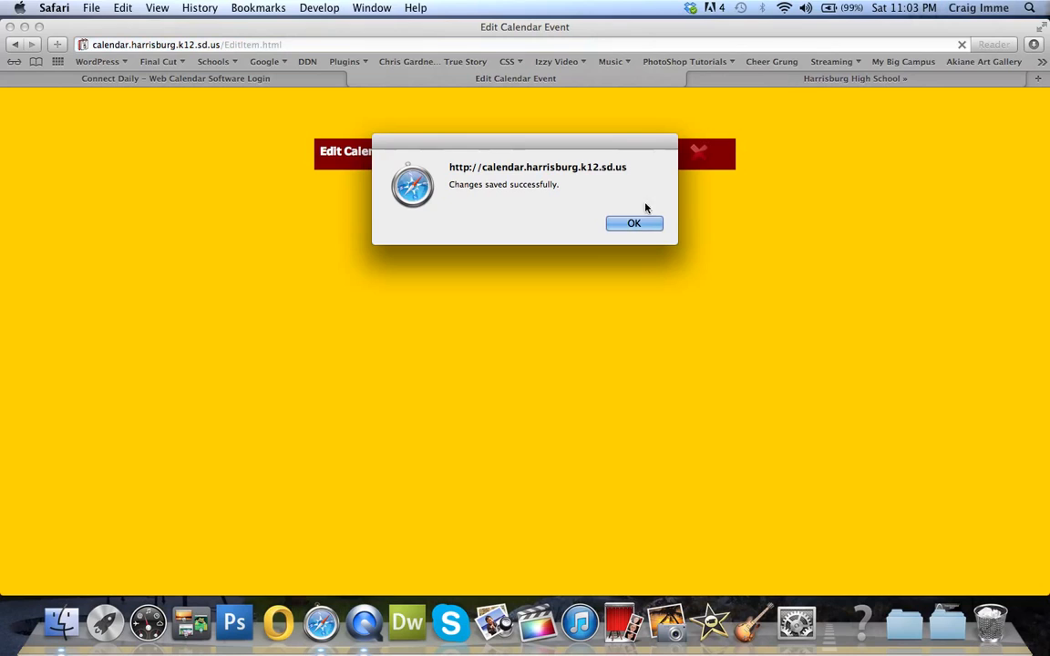
pyautogui.click(638, 224)
# - Reload the high school homepage and scroll down to look for the event
pyautogui.click(729, 78)
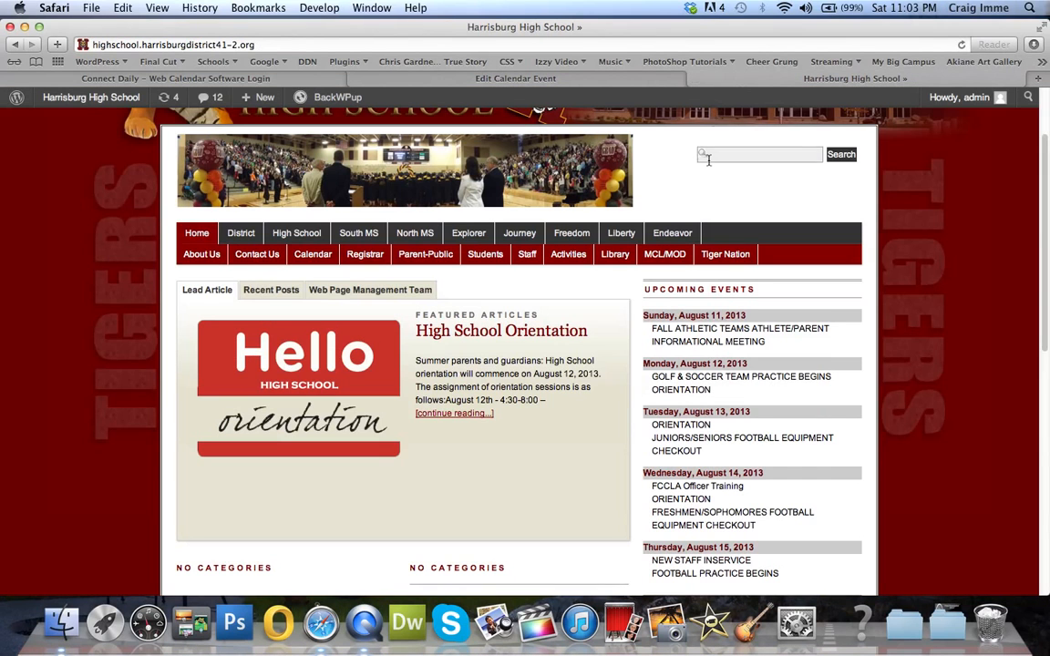
pyautogui.press('super+r')
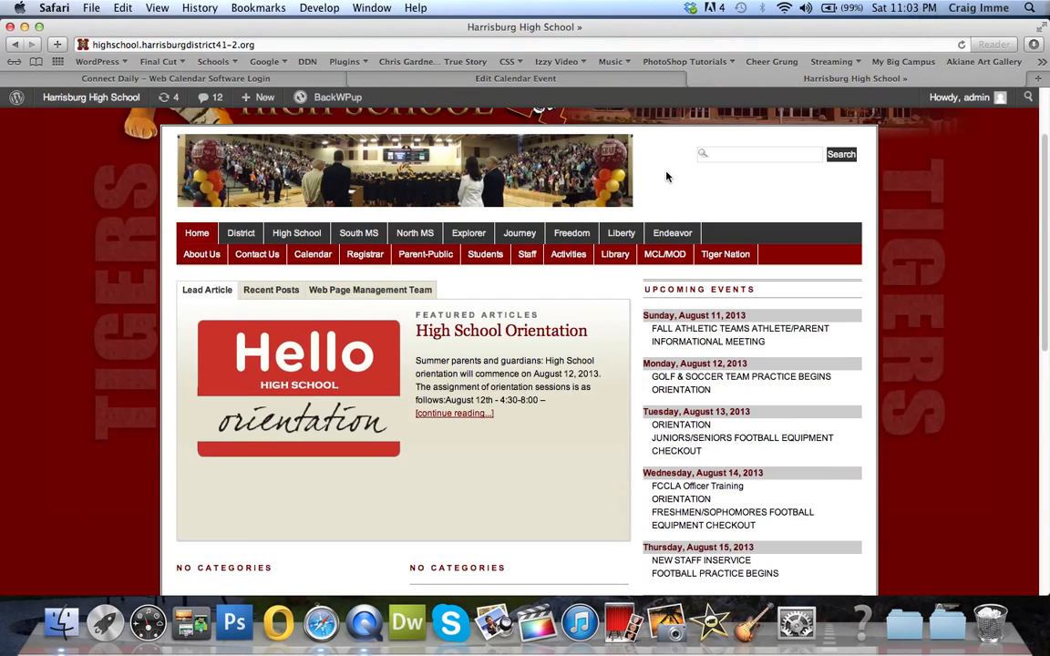
pyautogui.scroll(-3, 666, 176)
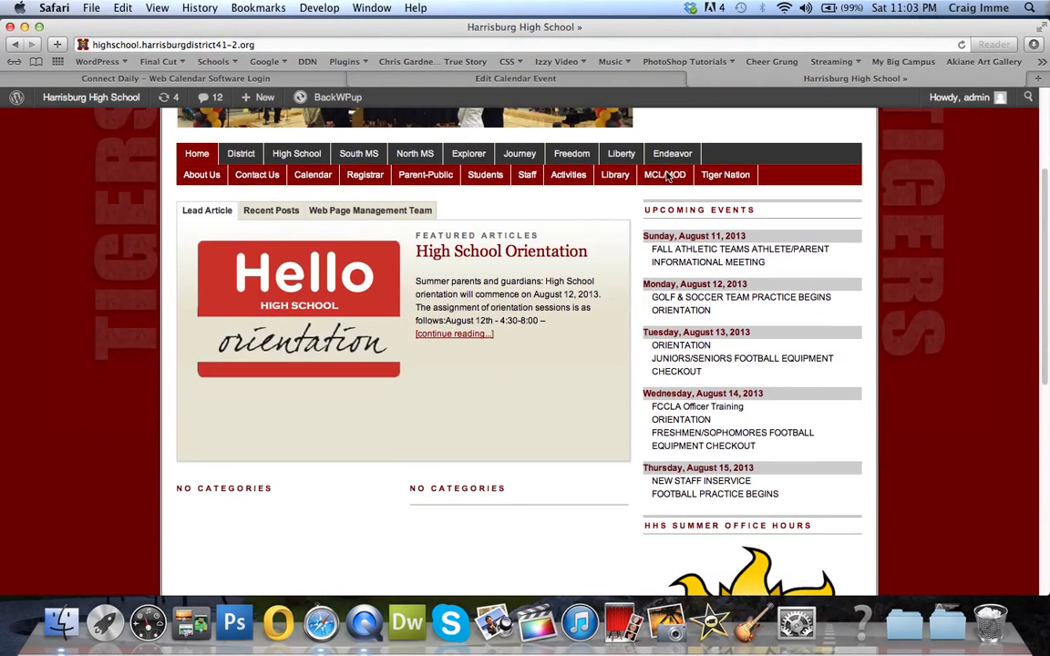
# - Enable Disable Caching in the Connect Daily settings, save, and open a new browser tab
pyautogui.click(74, 104)
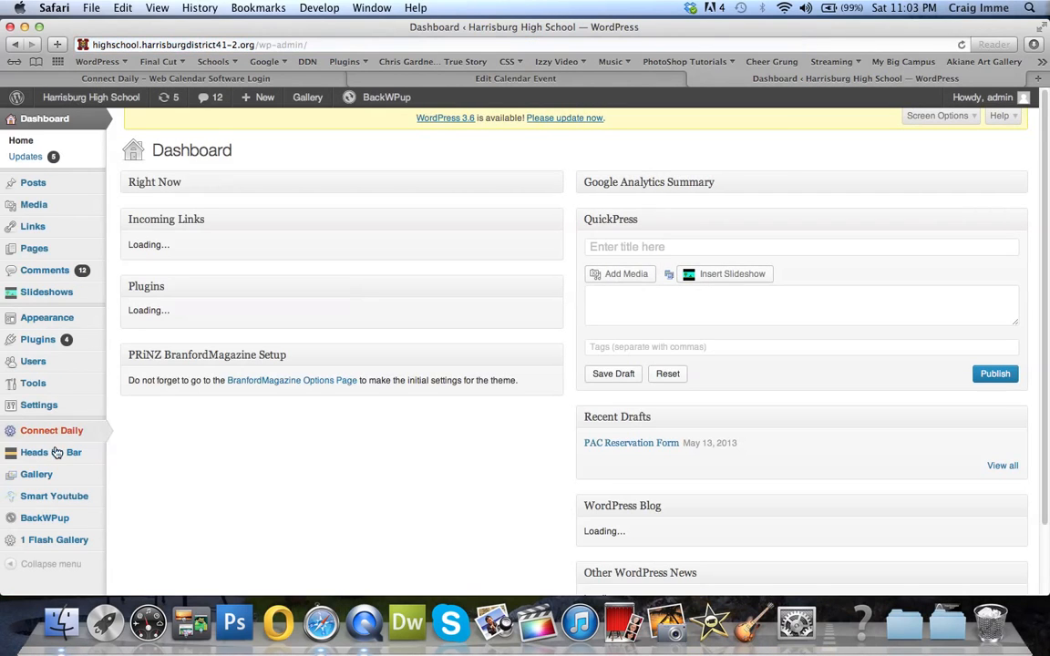
pyautogui.moveTo(63, 431)
pyautogui.click(134, 447)
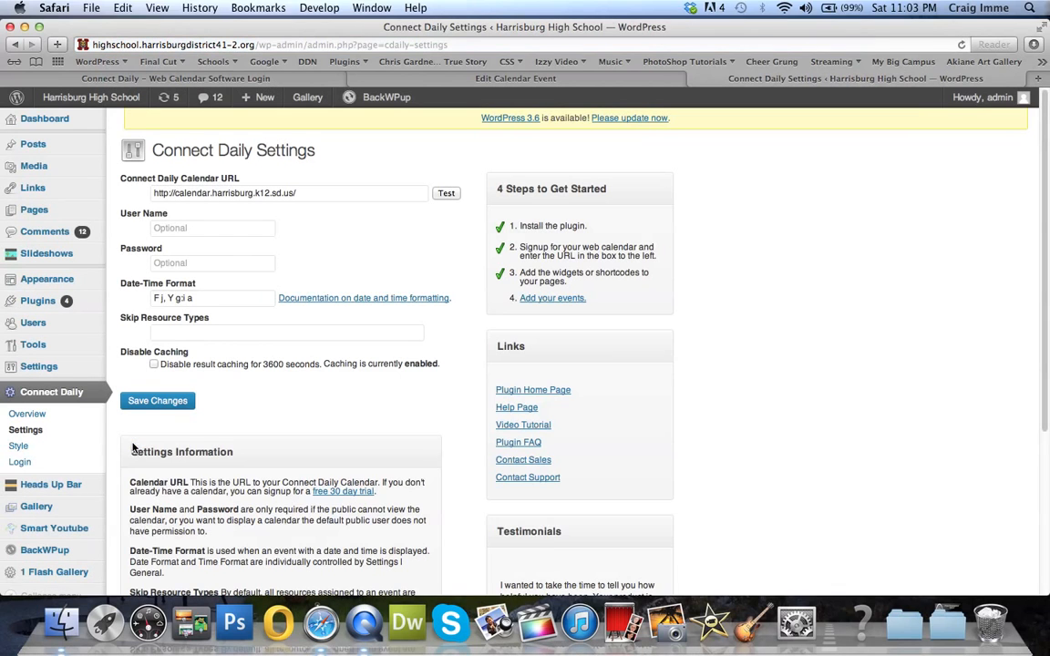
pyautogui.click(154, 364)
pyautogui.click(159, 401)
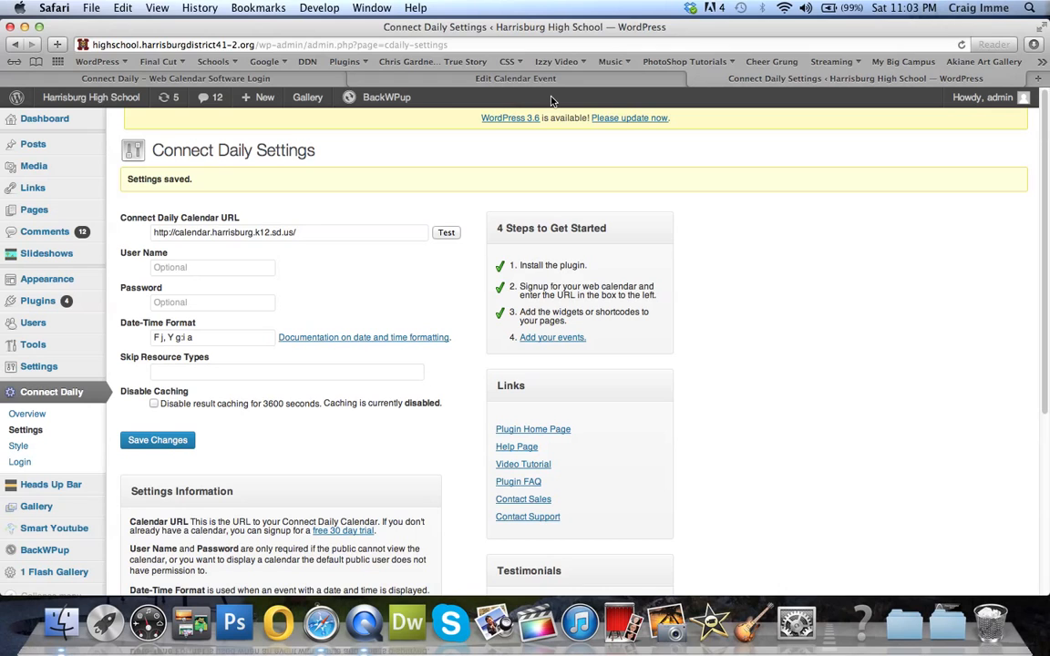
pyautogui.click(548, 32)
pyautogui.press('super+t')
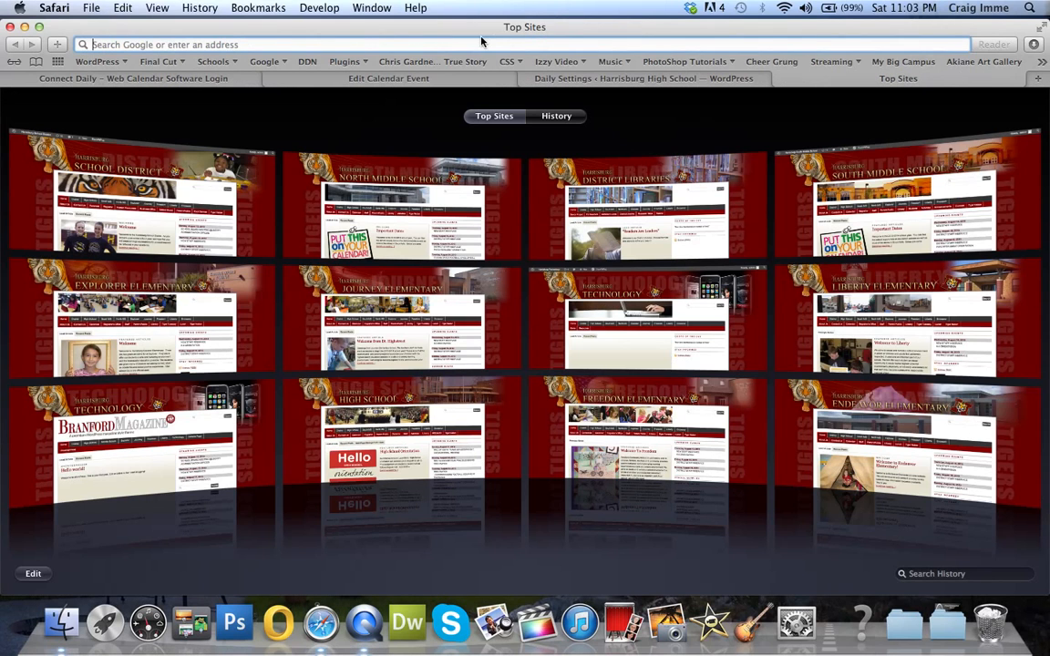
# - Load the high school site via 'high' and scroll to Dr. Seuss Reading Day under August 11
pyautogui.write('hig')
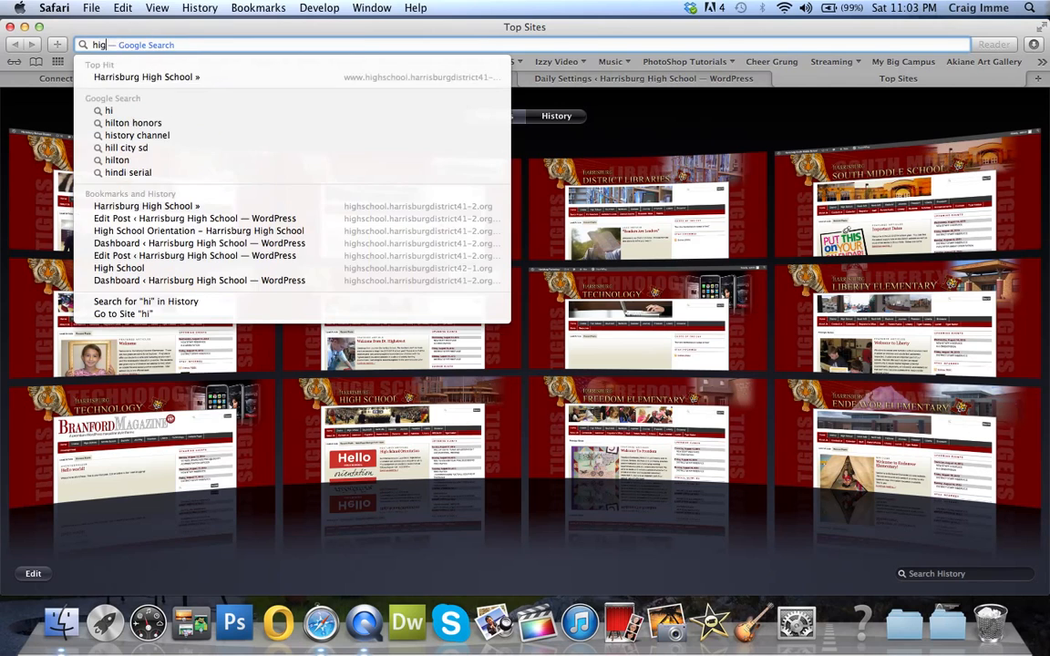
pyautogui.write('h')
pyautogui.press('Return')
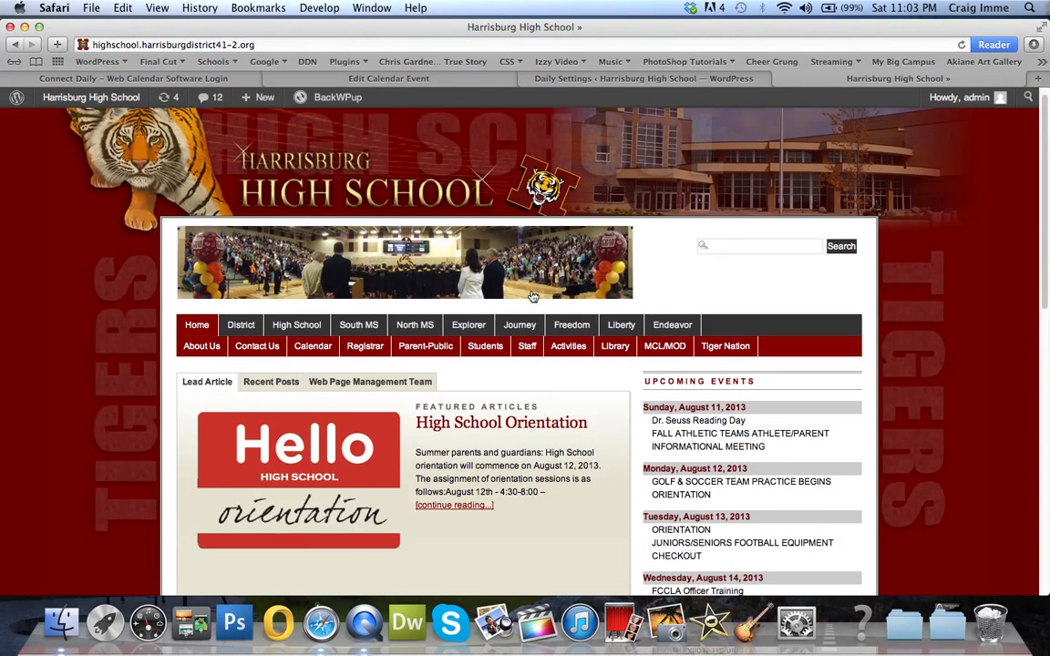
pyautogui.scroll(-4, 533, 297)
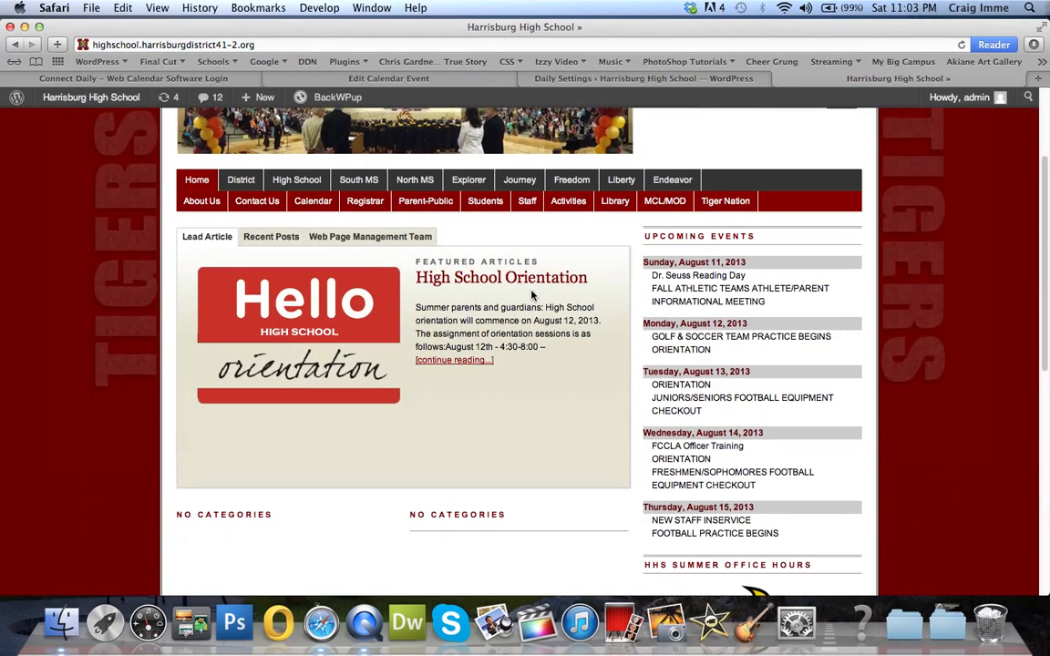
pyautogui.click(710, 277)
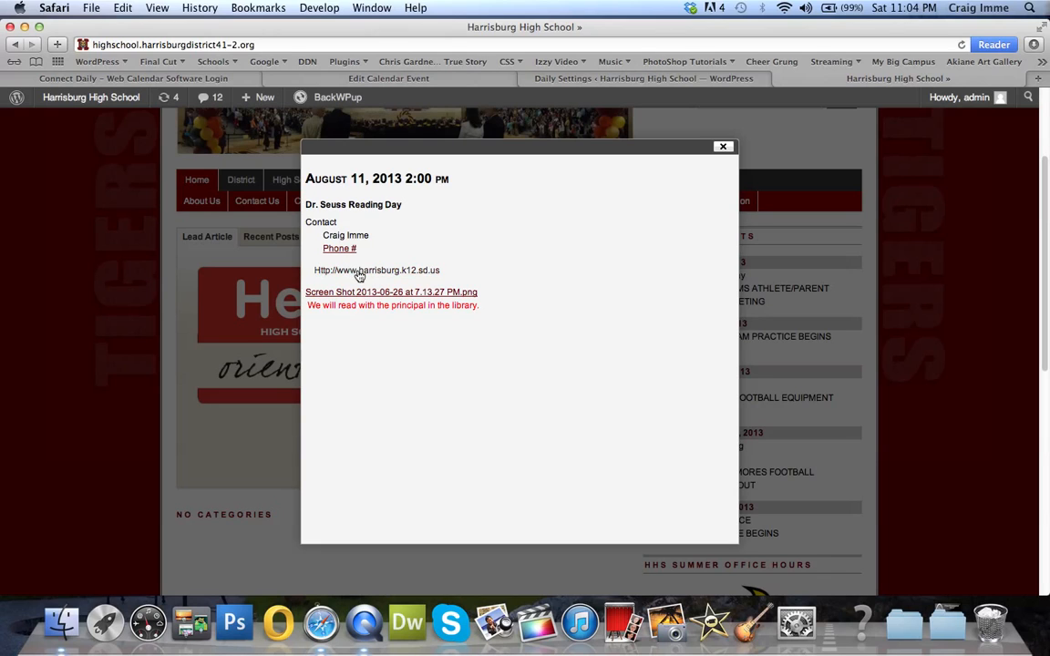
pyautogui.click(373, 292)
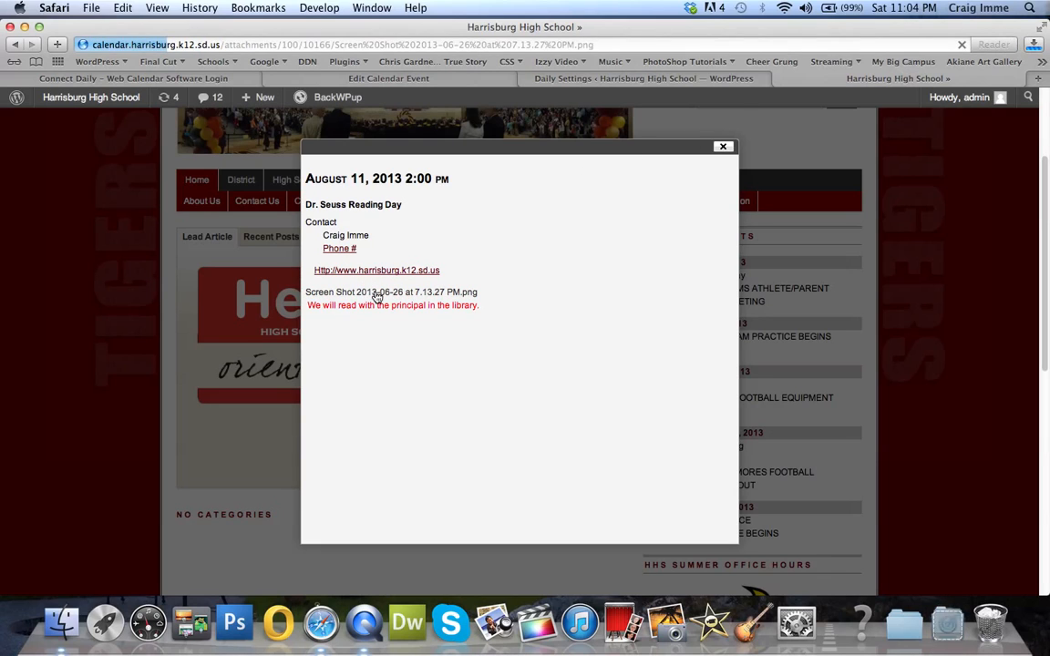
pyautogui.click(1034, 45)
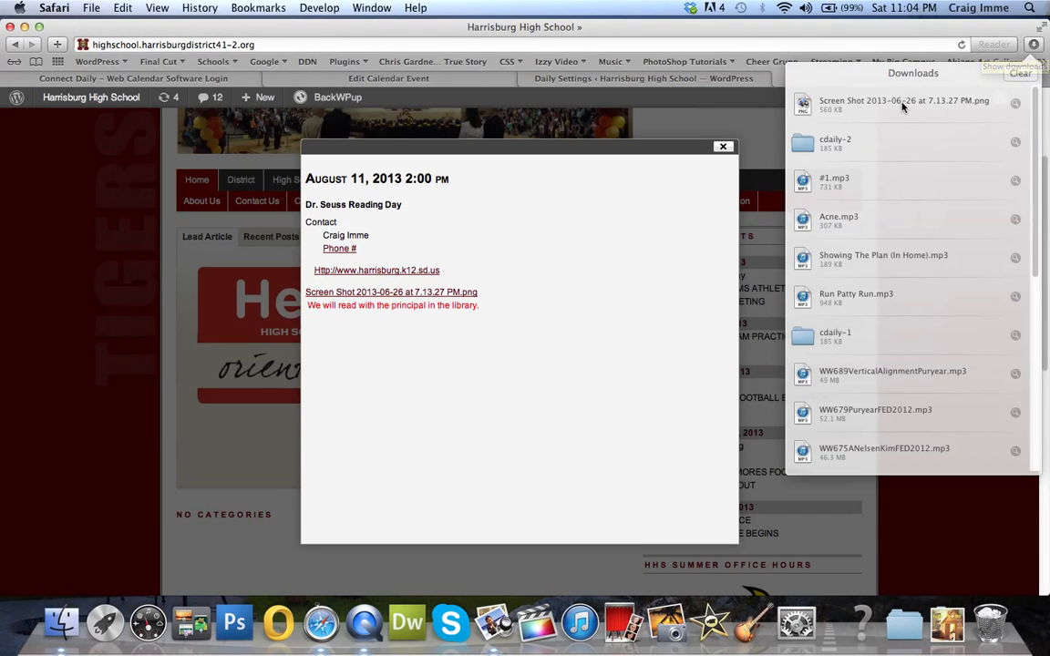
pyautogui.doubleClick(903, 104)
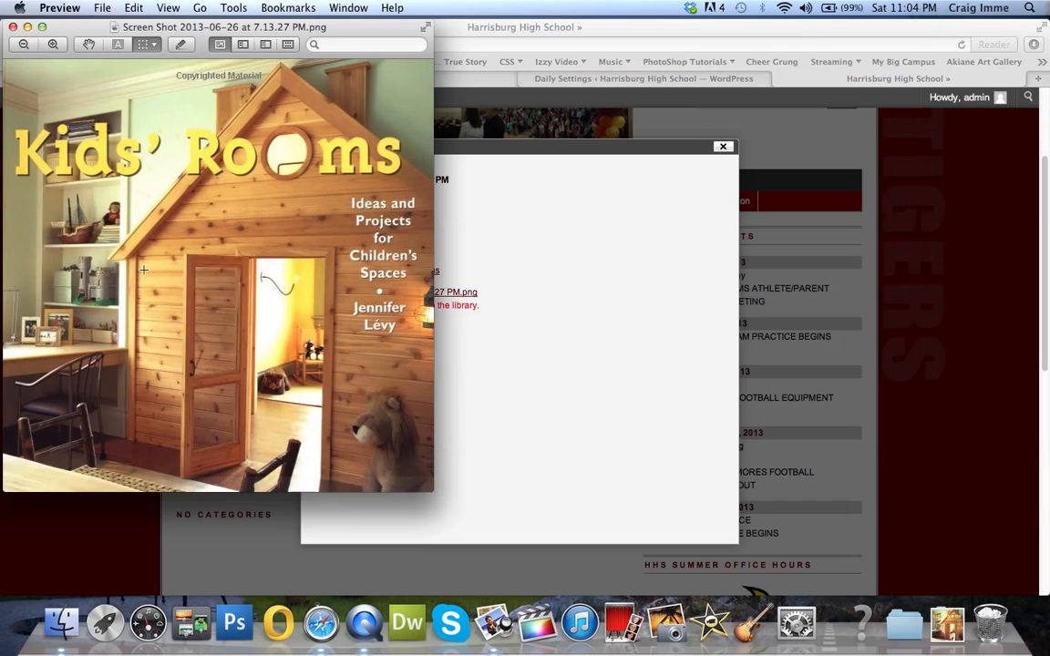
pyautogui.click(13, 26)
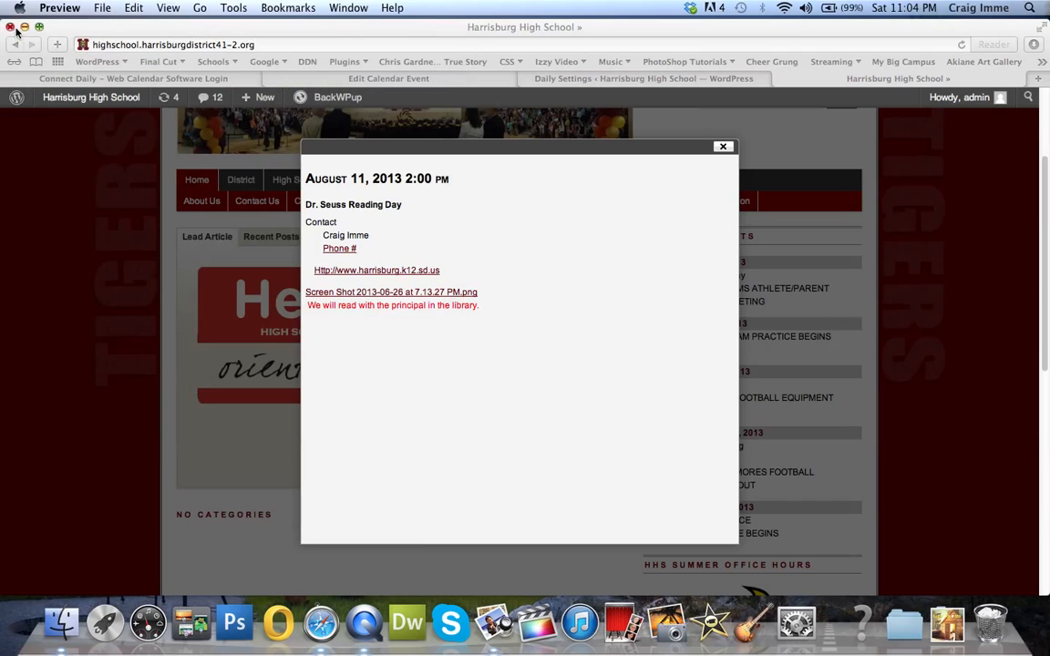
pyautogui.click(723, 146)
pyautogui.click(723, 146)
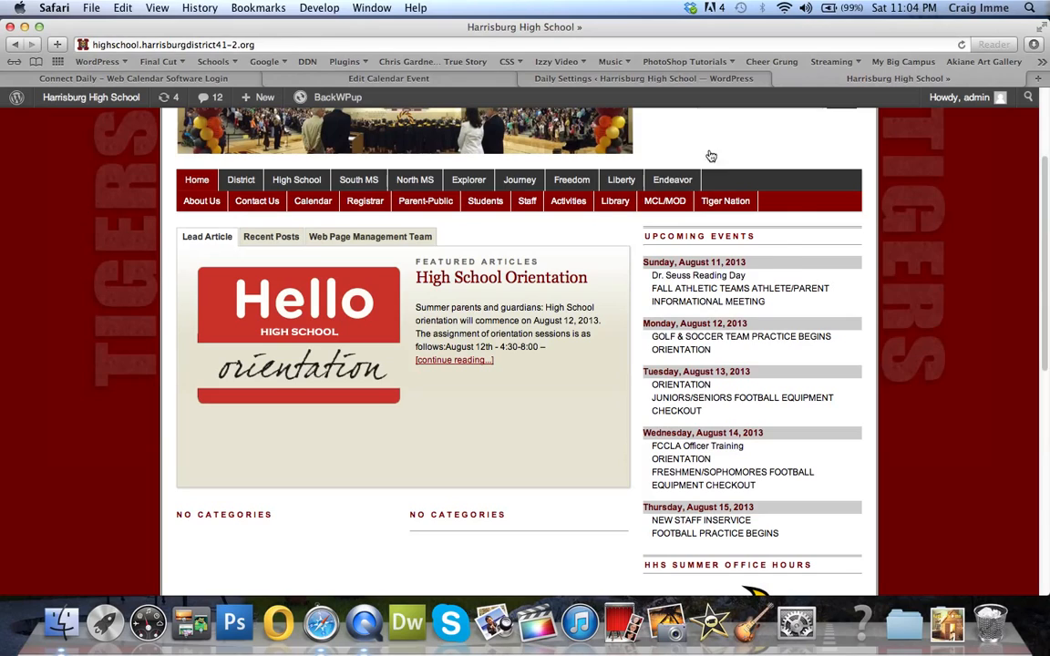